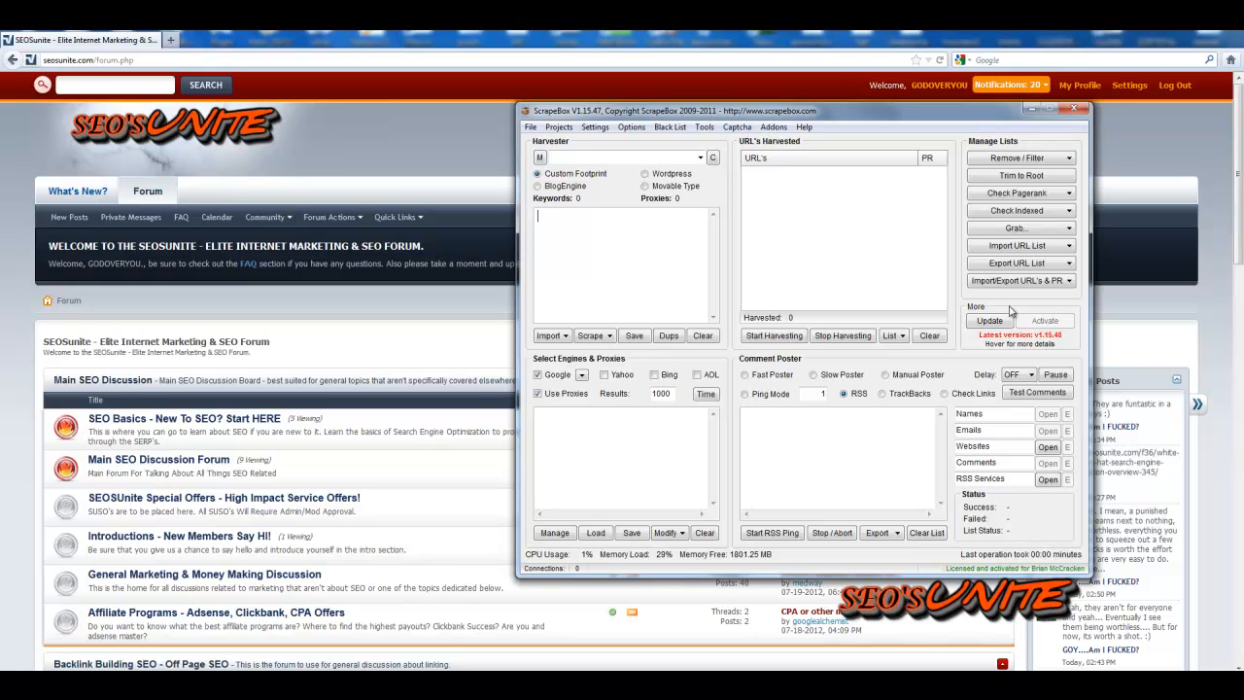
Update ScrapeBox to version 1.15.48, relaunching it and dismissing the update and addon notices
{"action": "mouse_move", "coordinate": [999, 344]}
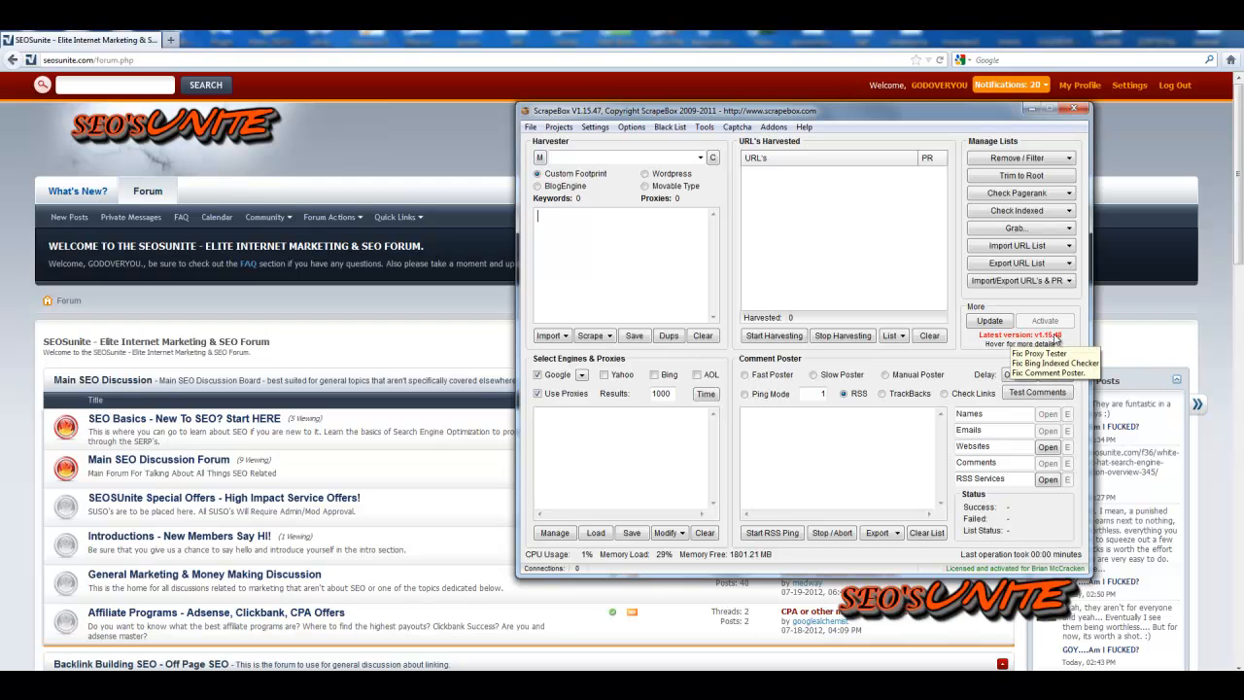
{"action": "left_click", "coordinate": [990, 322]}
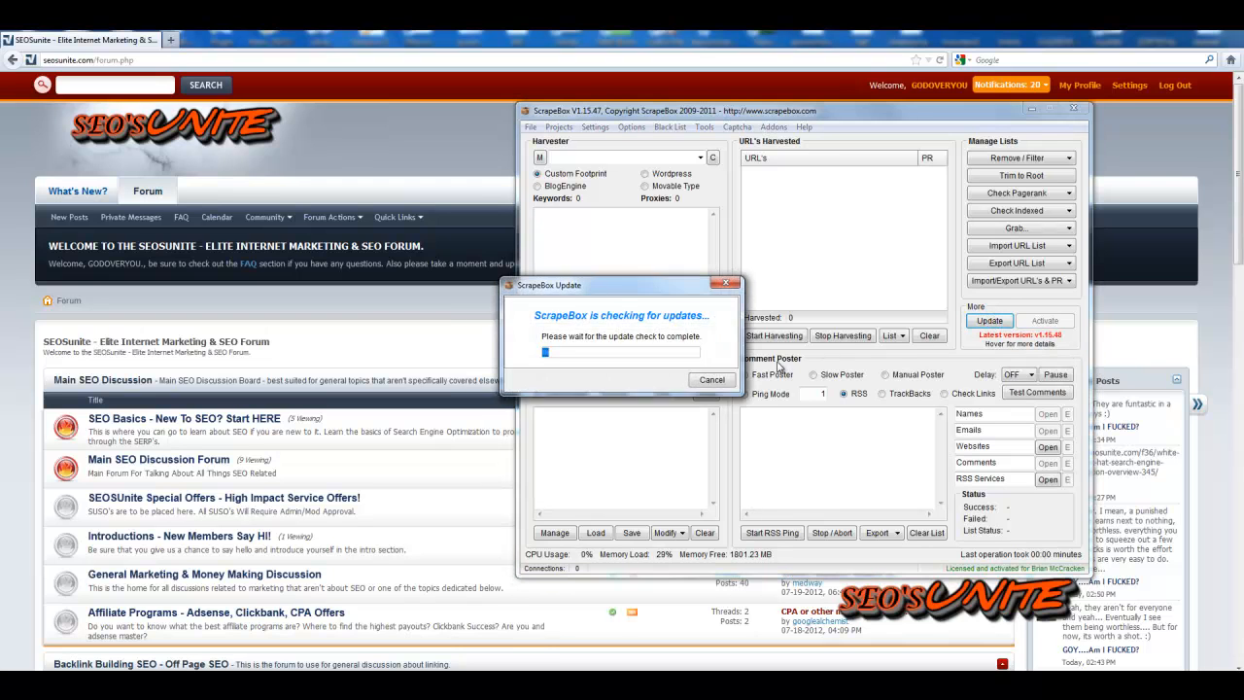
{"action": "left_click", "coordinate": [554, 446]}
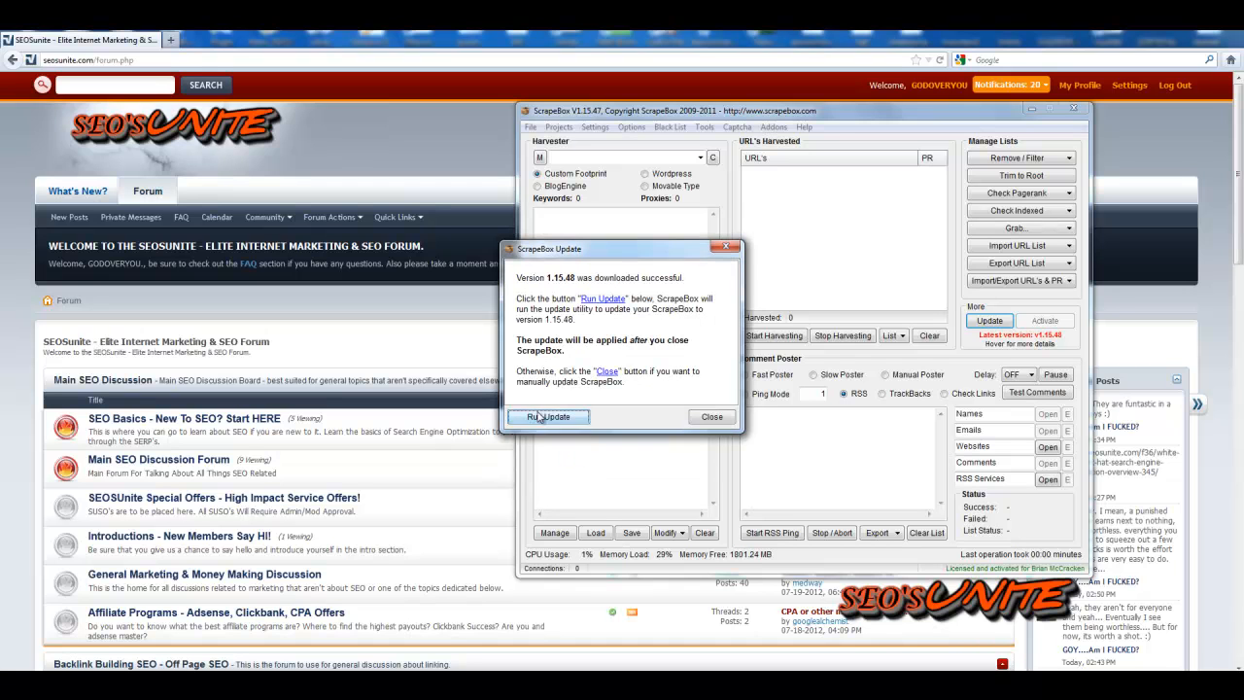
{"action": "left_click", "coordinate": [548, 417]}
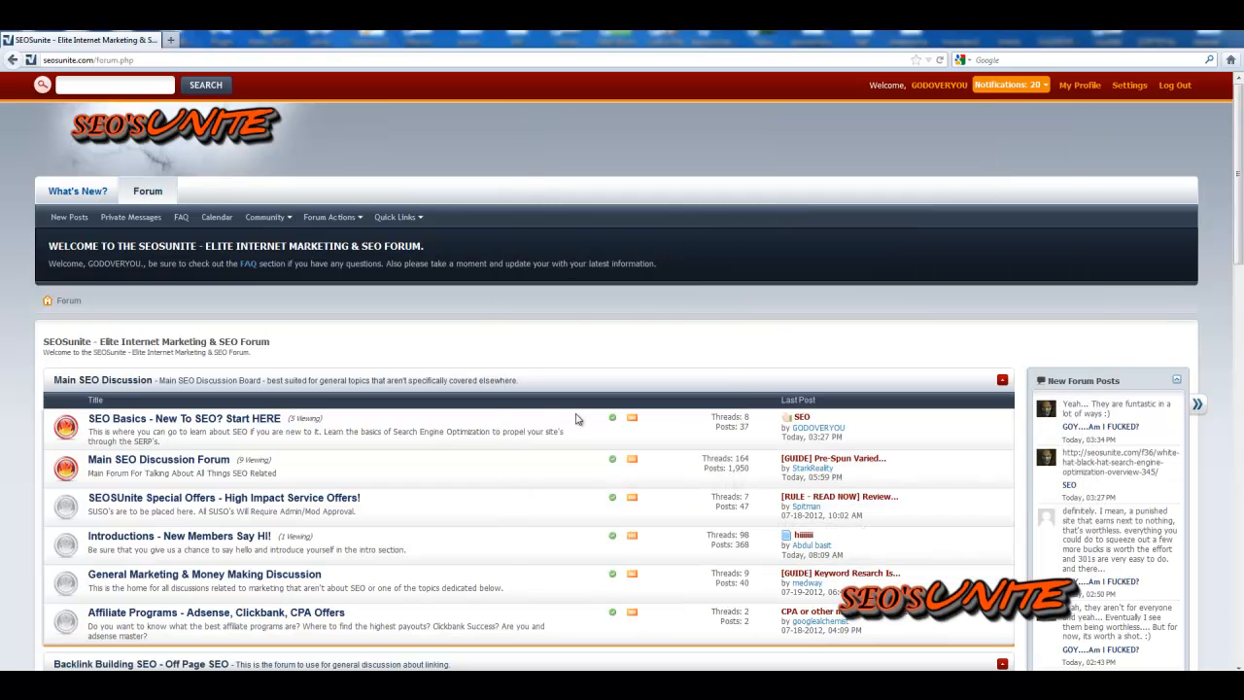
{"action": "left_click", "coordinate": [660, 353]}
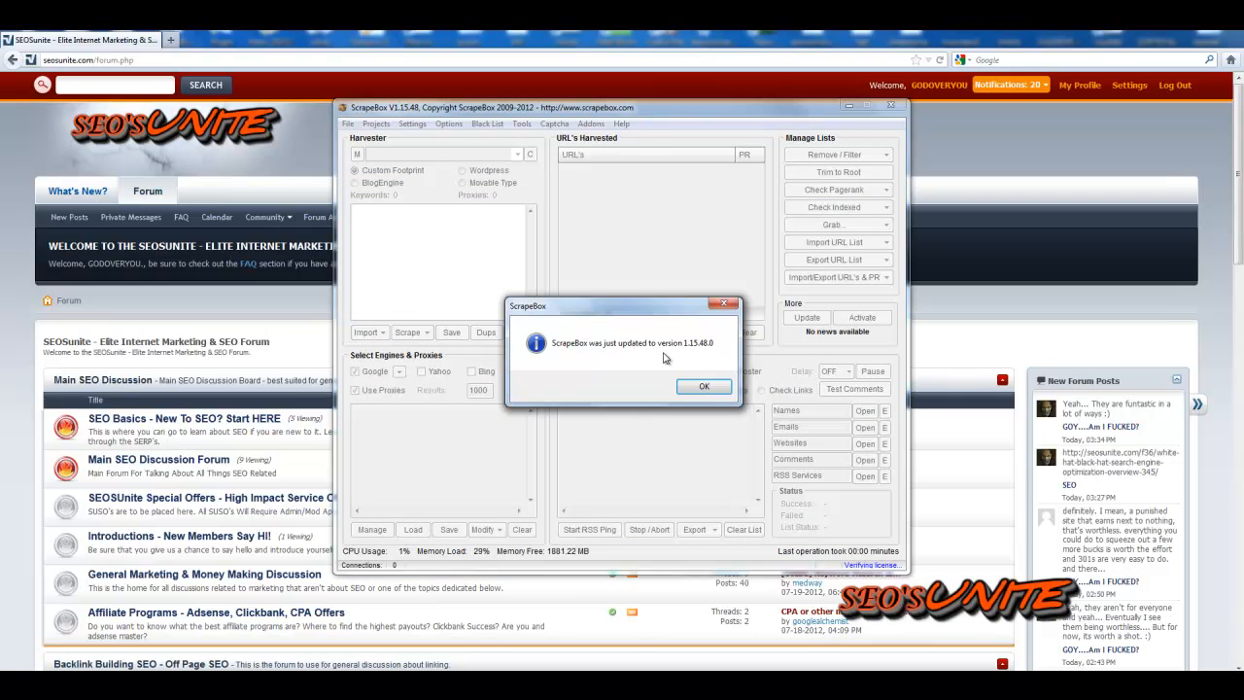
{"action": "left_click", "coordinate": [701, 386]}
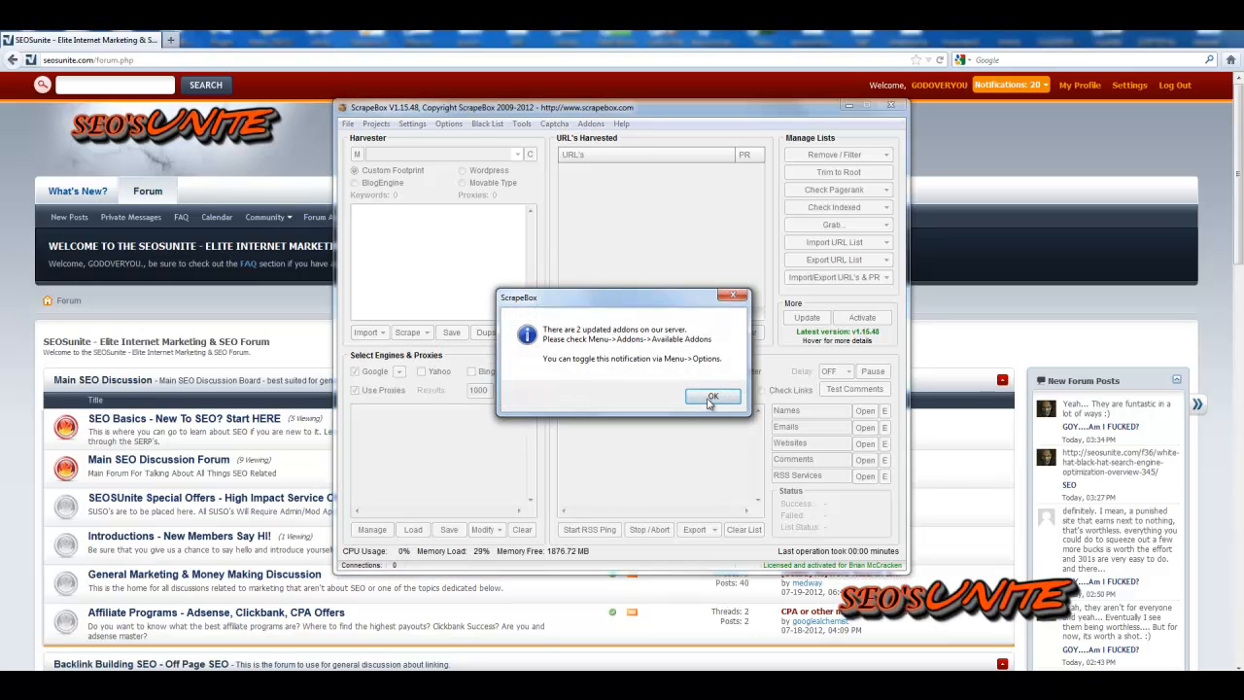
{"action": "left_click", "coordinate": [713, 399]}
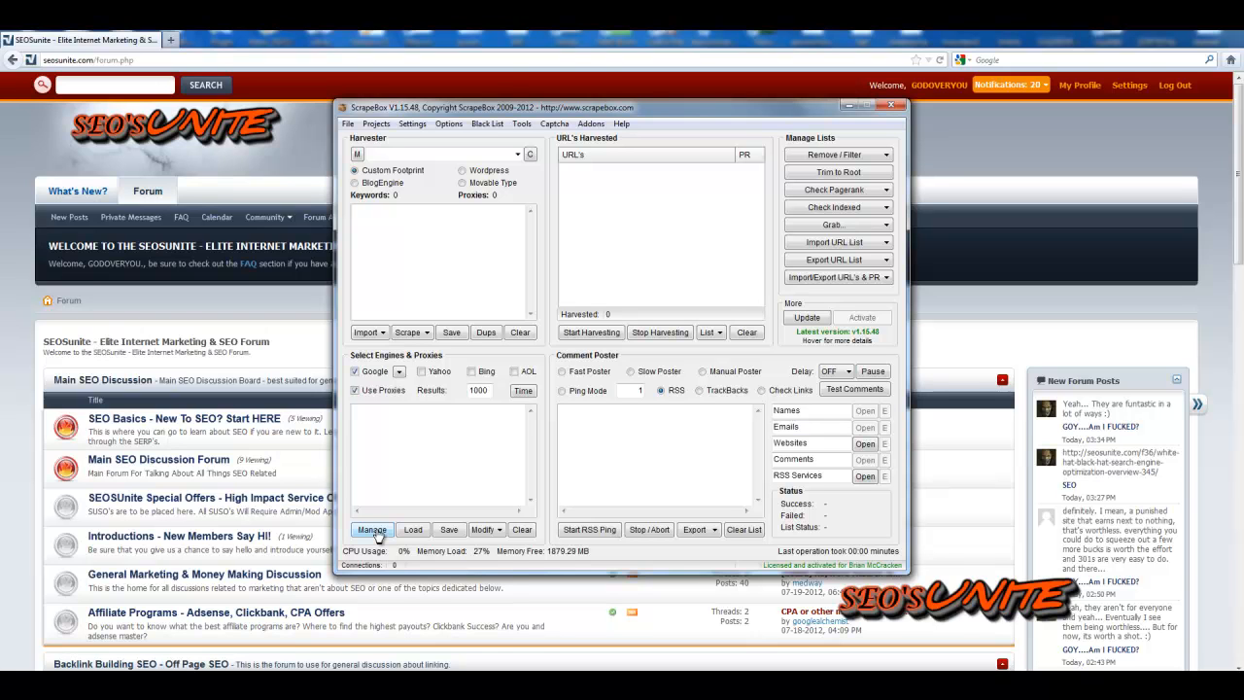
Import the previous user proxy sources, harvest proxies from all checked sources and apply them to the Proxy Manager list
{"action": "left_click", "coordinate": [373, 530]}
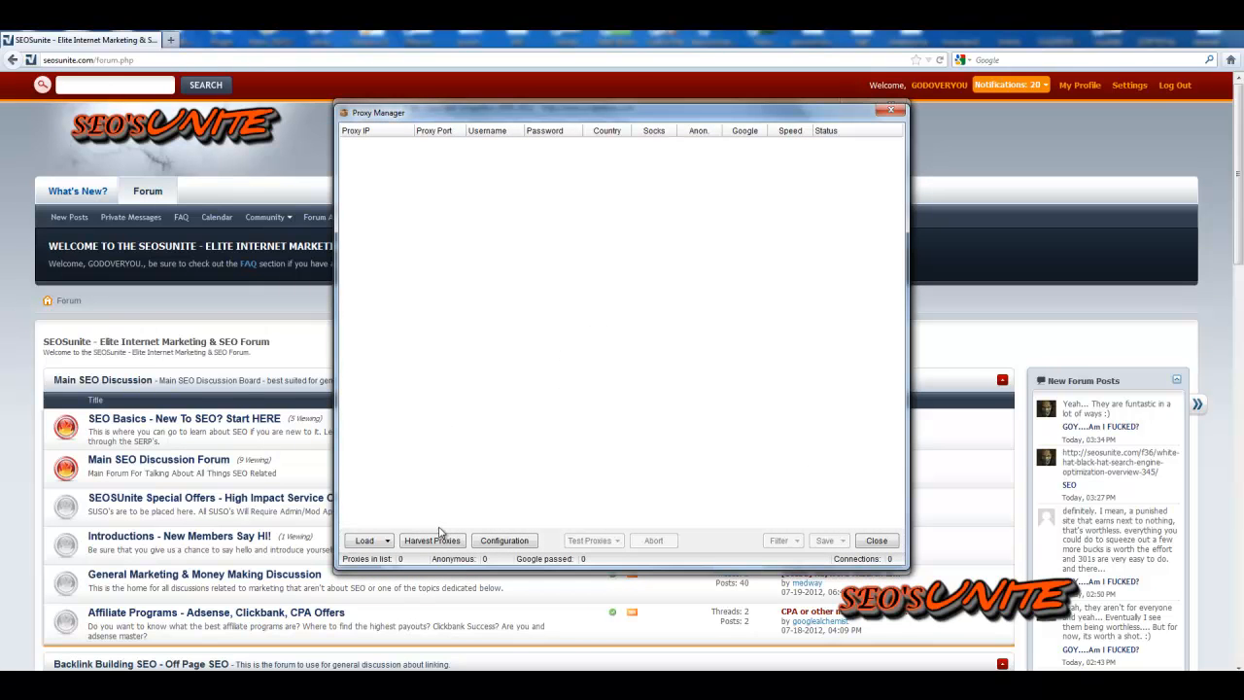
{"action": "left_click", "coordinate": [870, 540]}
{"action": "left_click", "coordinate": [375, 531]}
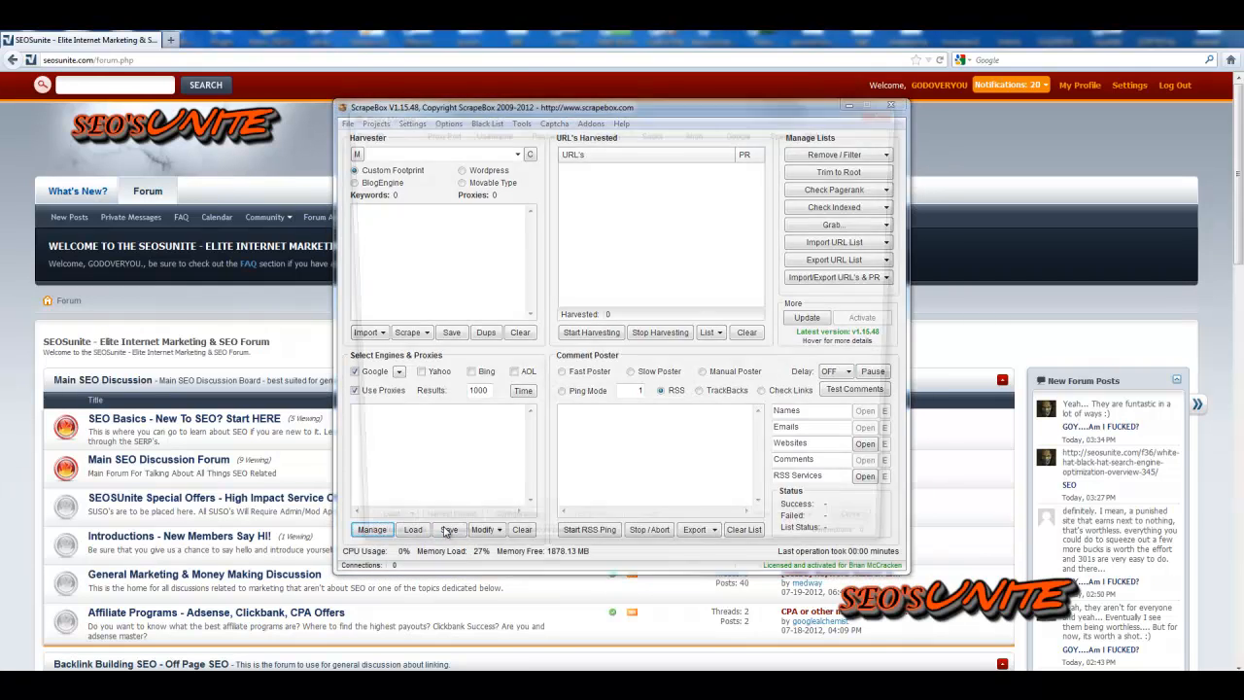
{"action": "left_click", "coordinate": [446, 547]}
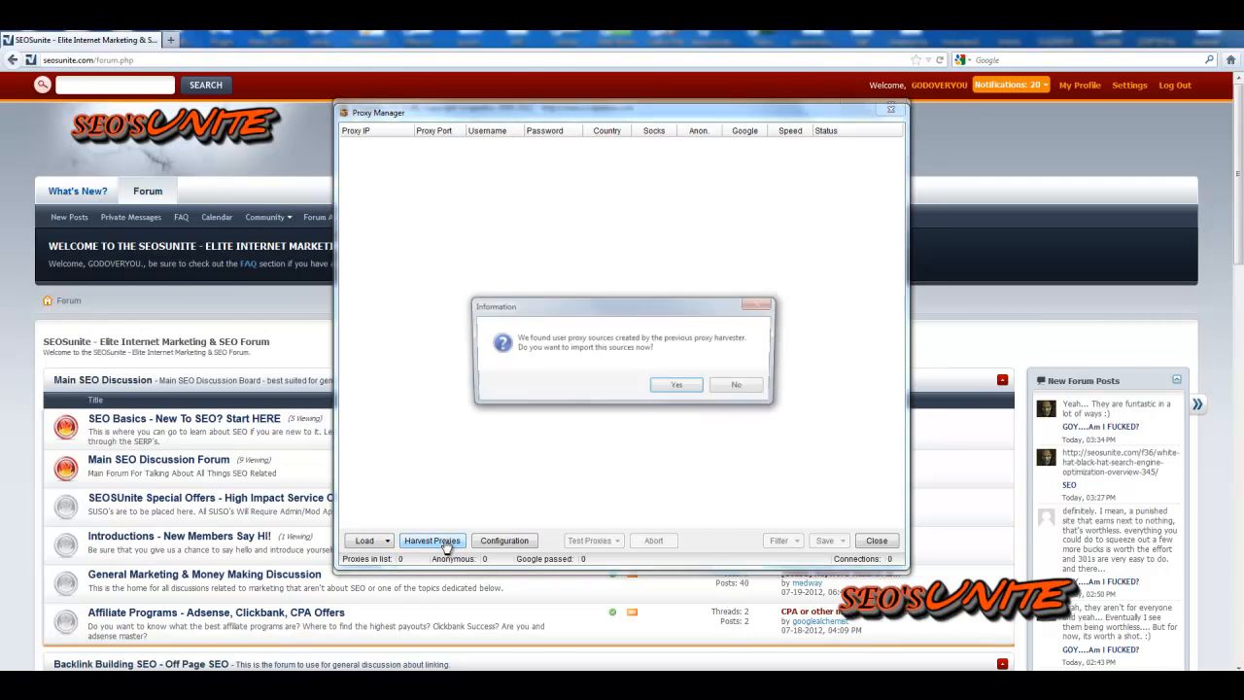
{"action": "left_click", "coordinate": [678, 387]}
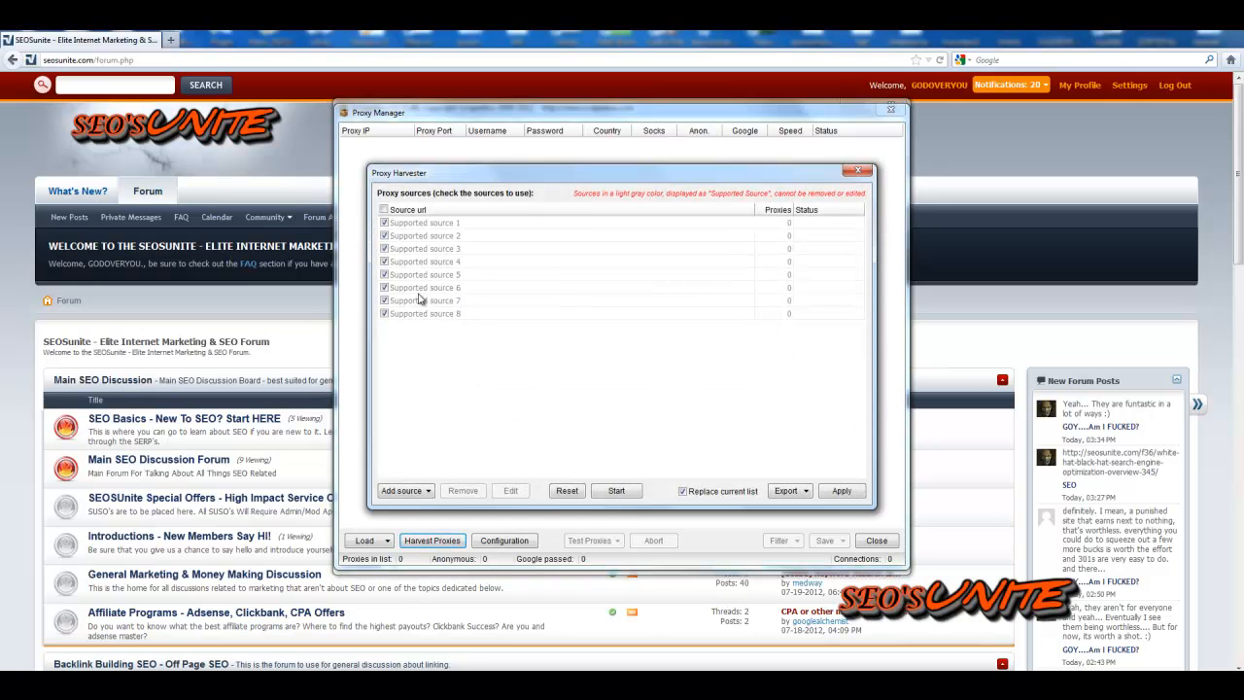
{"action": "left_click", "coordinate": [632, 491]}
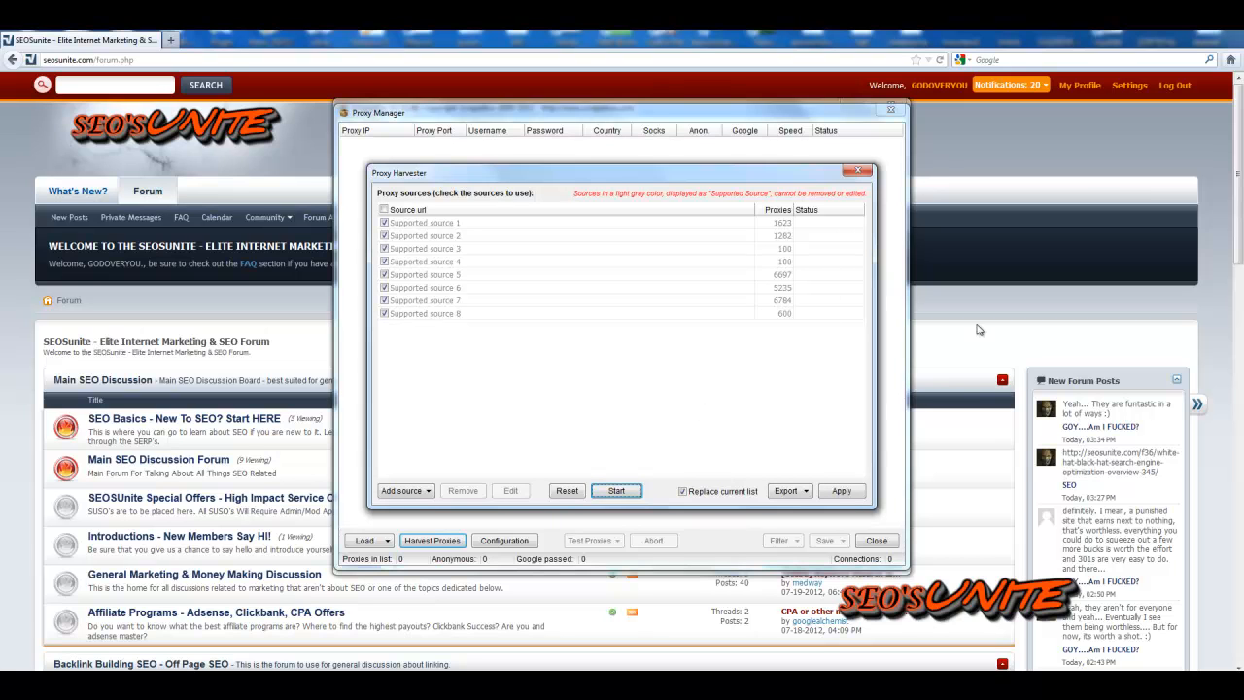
{"action": "left_click", "coordinate": [840, 491]}
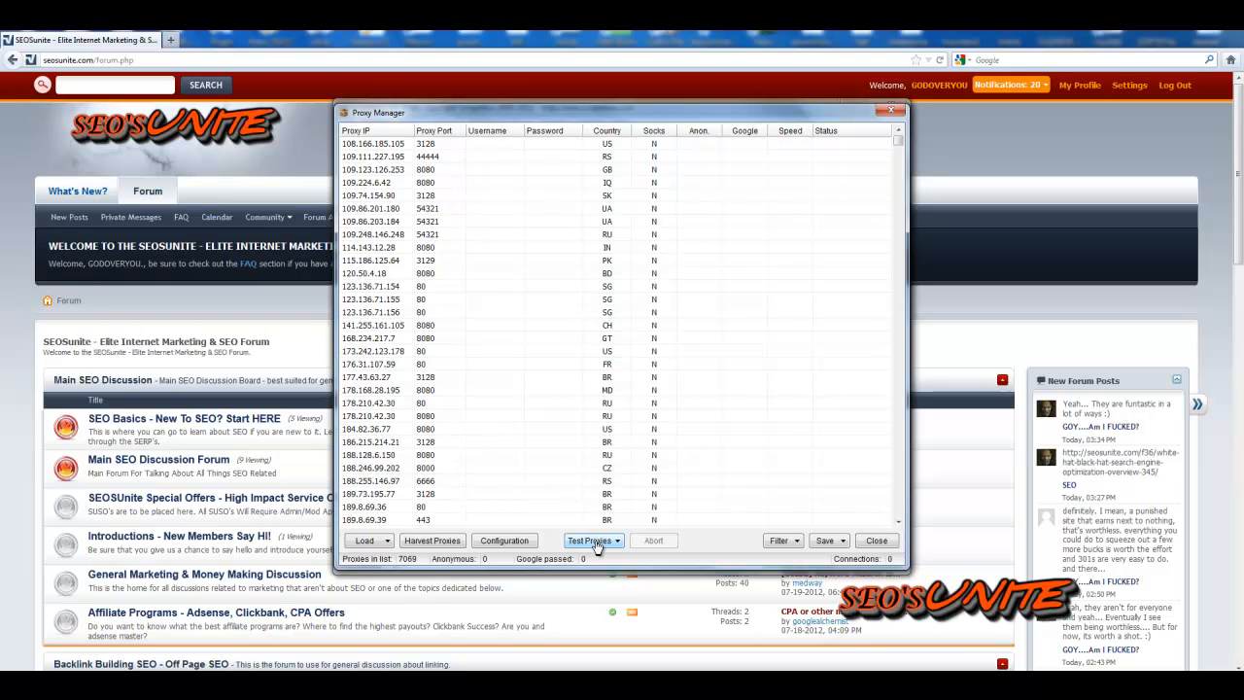
{"action": "left_click", "coordinate": [773, 542]}
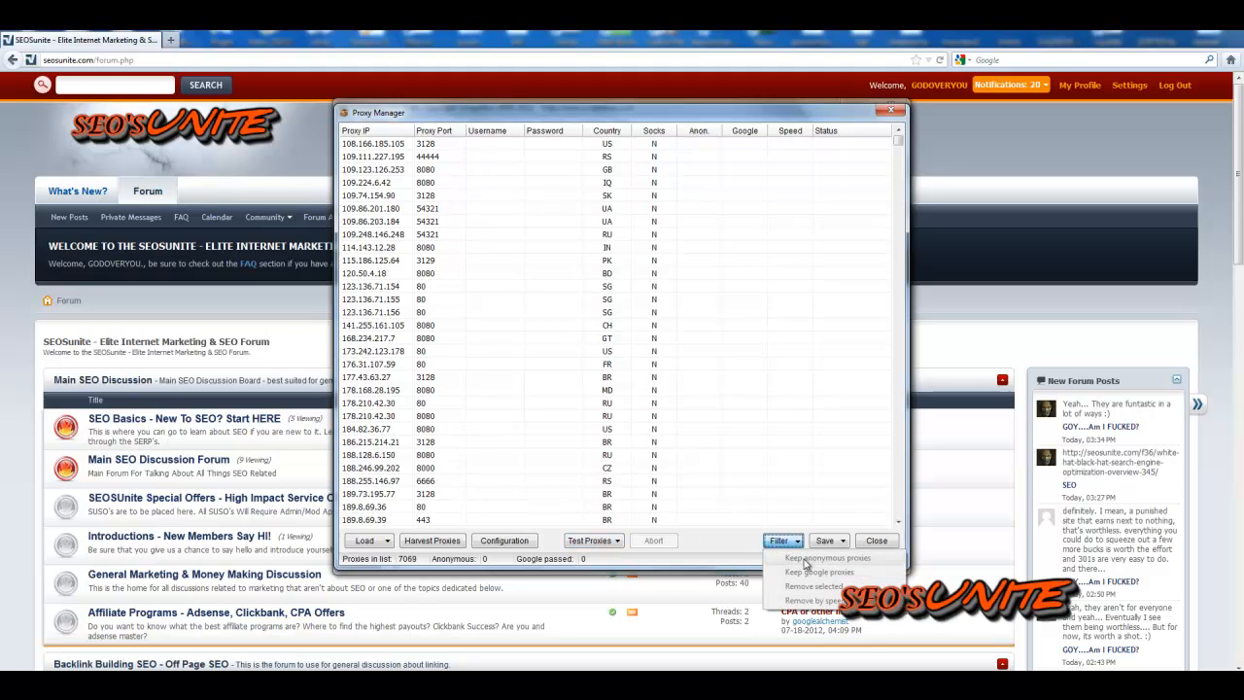
{"action": "left_click", "coordinate": [828, 542]}
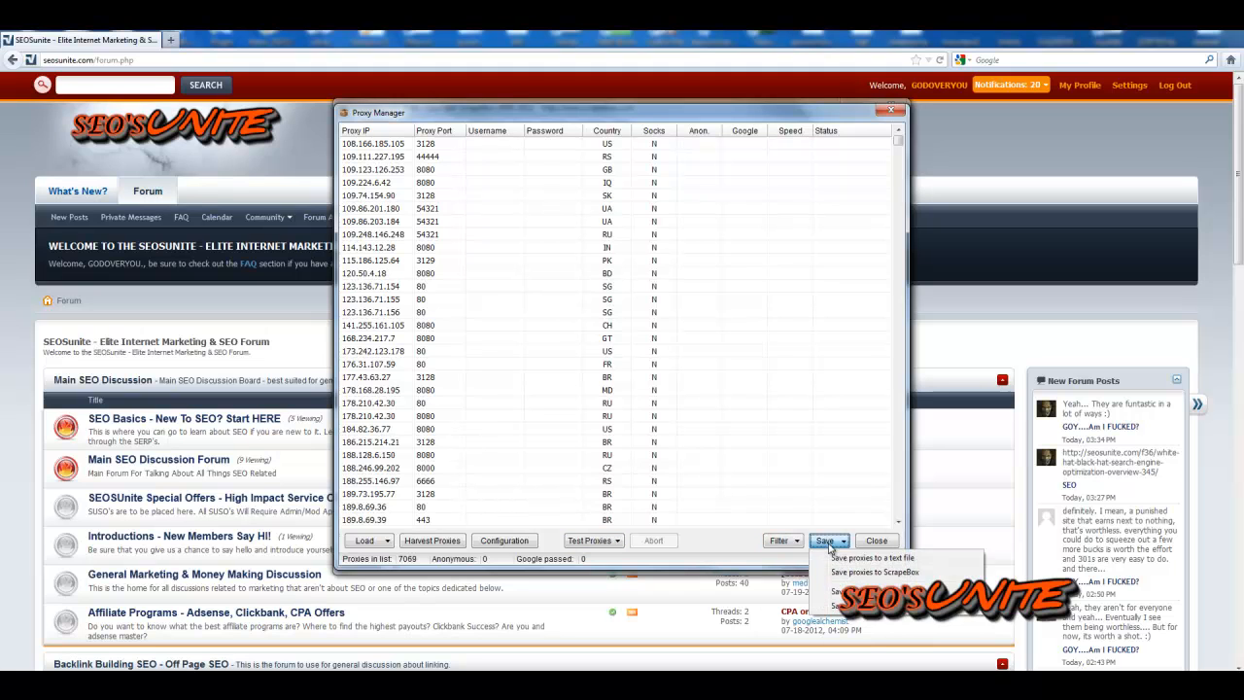
{"action": "left_click", "coordinate": [757, 551]}
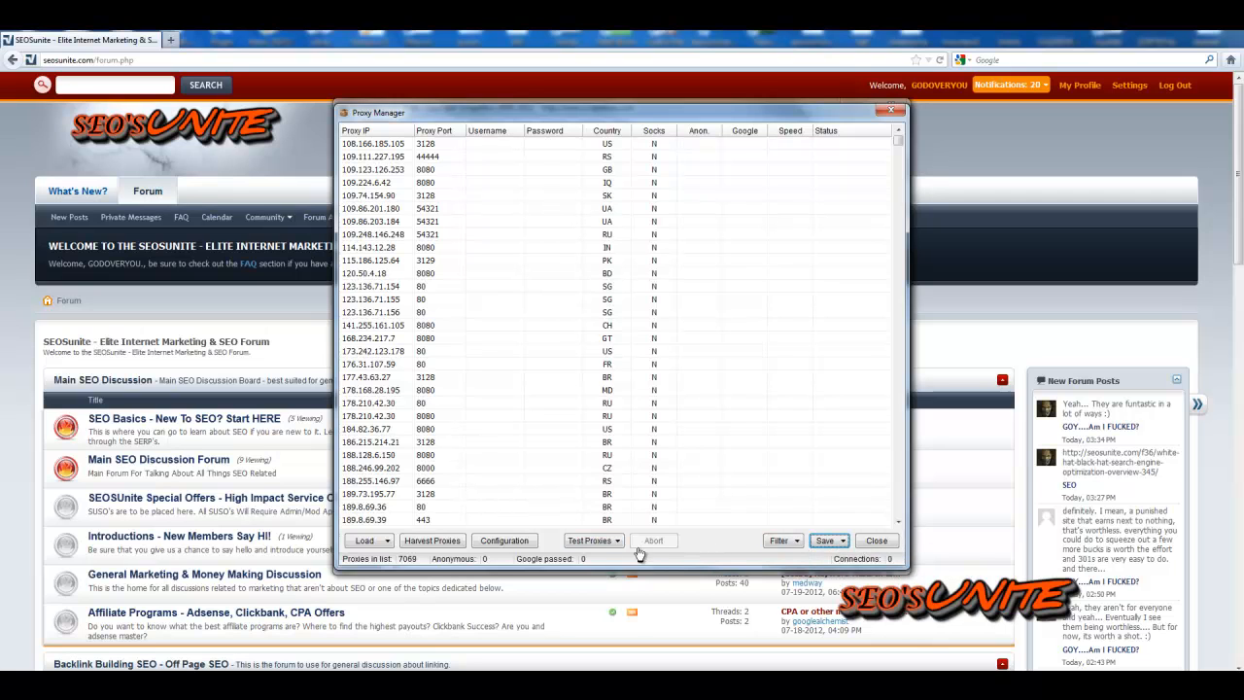
{"action": "left_click", "coordinate": [593, 540]}
{"action": "left_click", "coordinate": [738, 547]}
{"action": "left_click", "coordinate": [594, 540]}
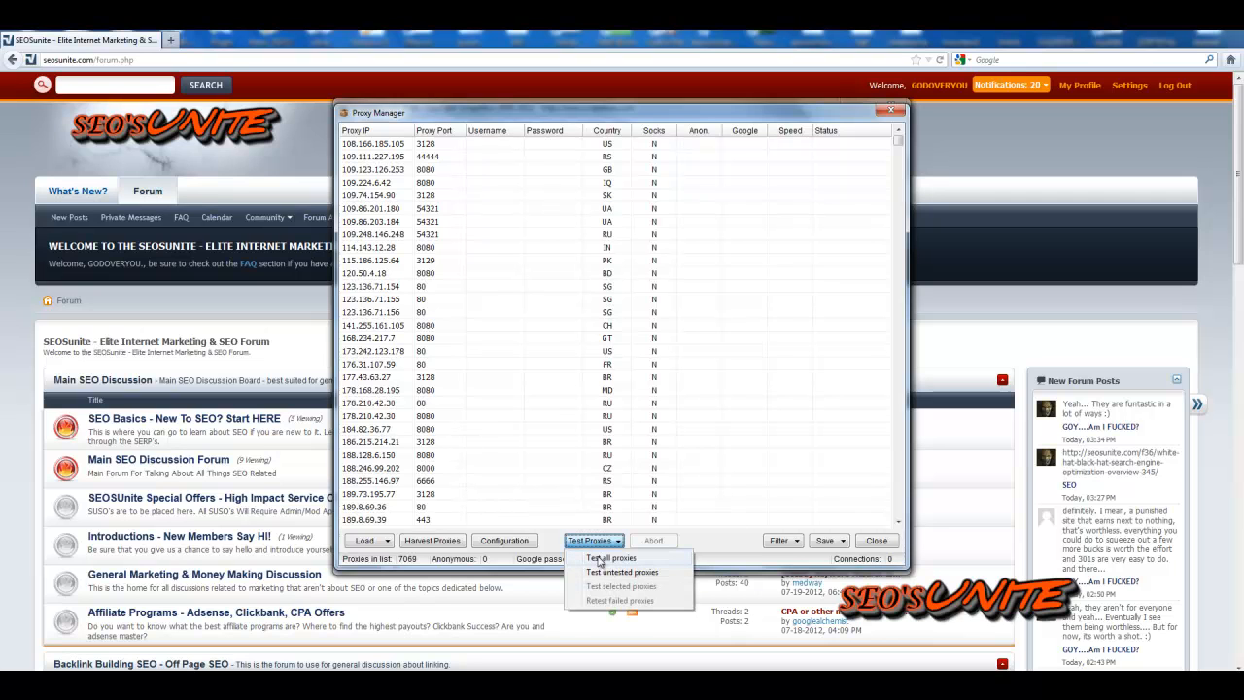
{"action": "left_click", "coordinate": [755, 552]}
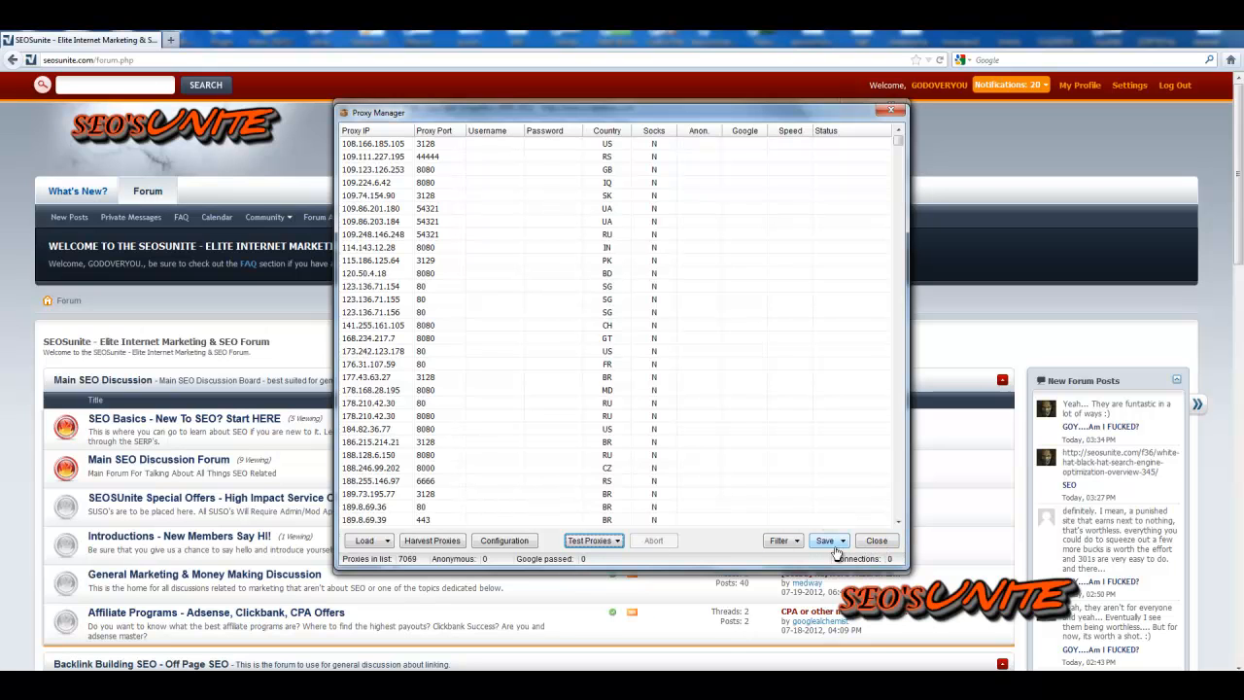
Save the harvested proxies to ScrapeBox and close the Proxy Manager
{"action": "left_click", "coordinate": [836, 542]}
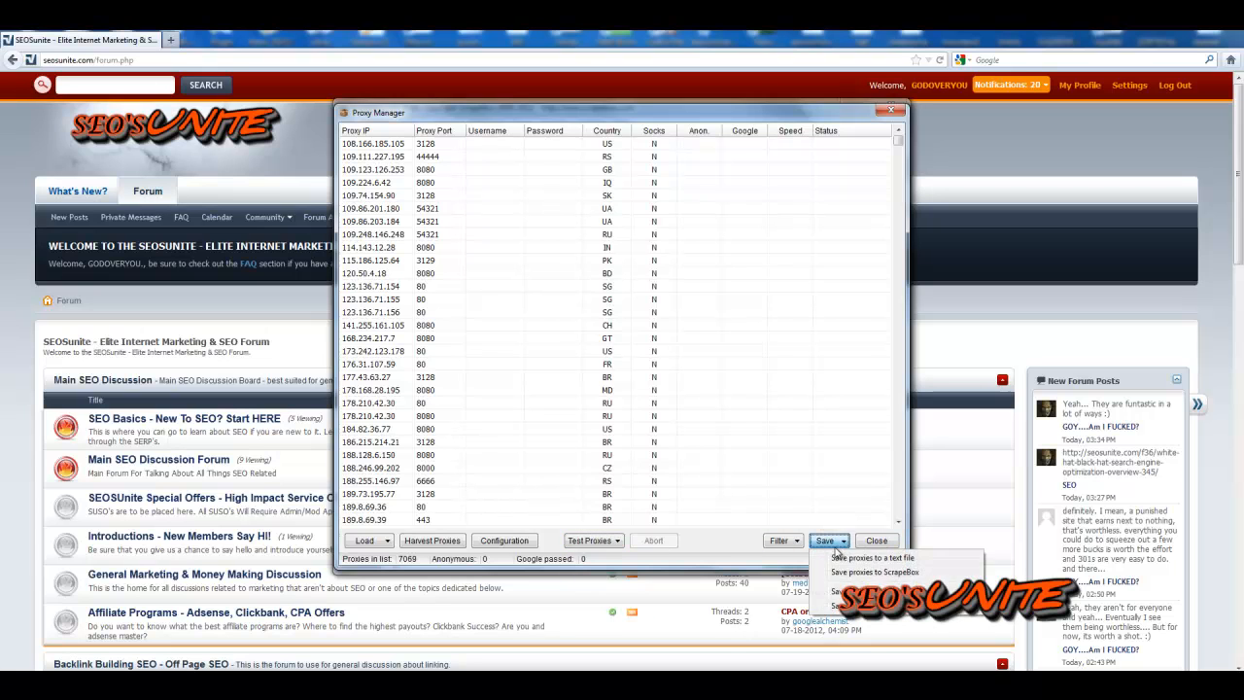
{"action": "left_click", "coordinate": [846, 572]}
{"action": "left_click", "coordinate": [707, 388]}
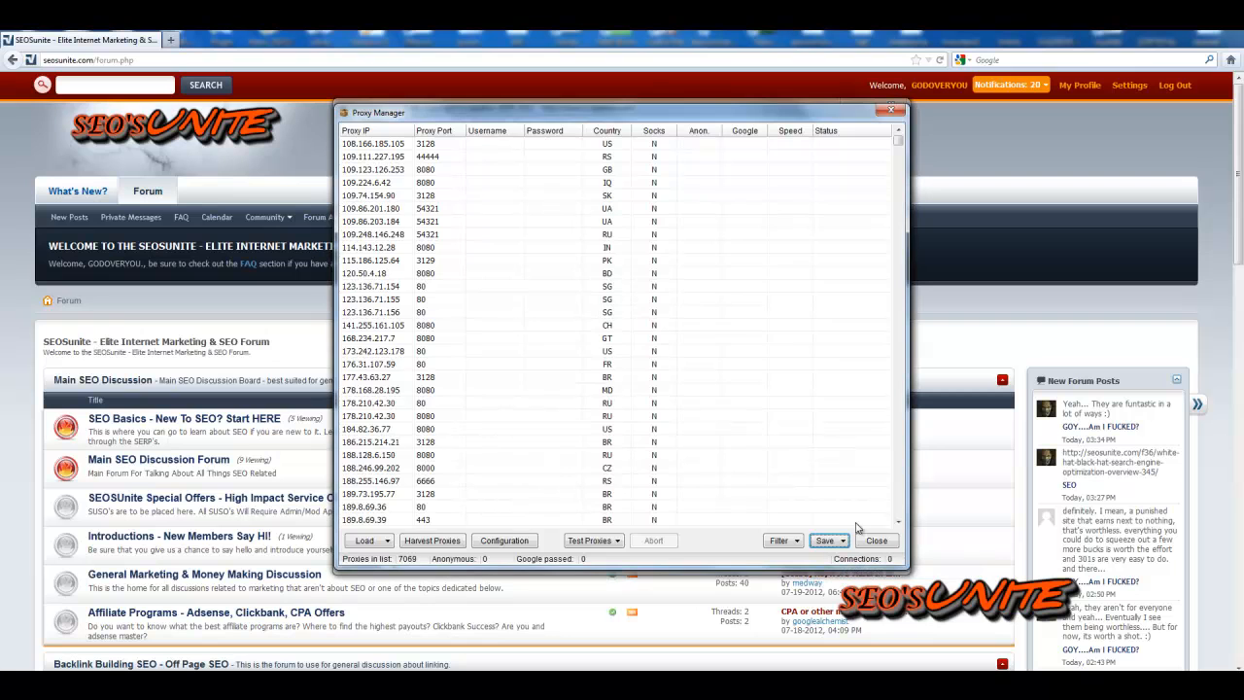
{"action": "left_click", "coordinate": [877, 541]}
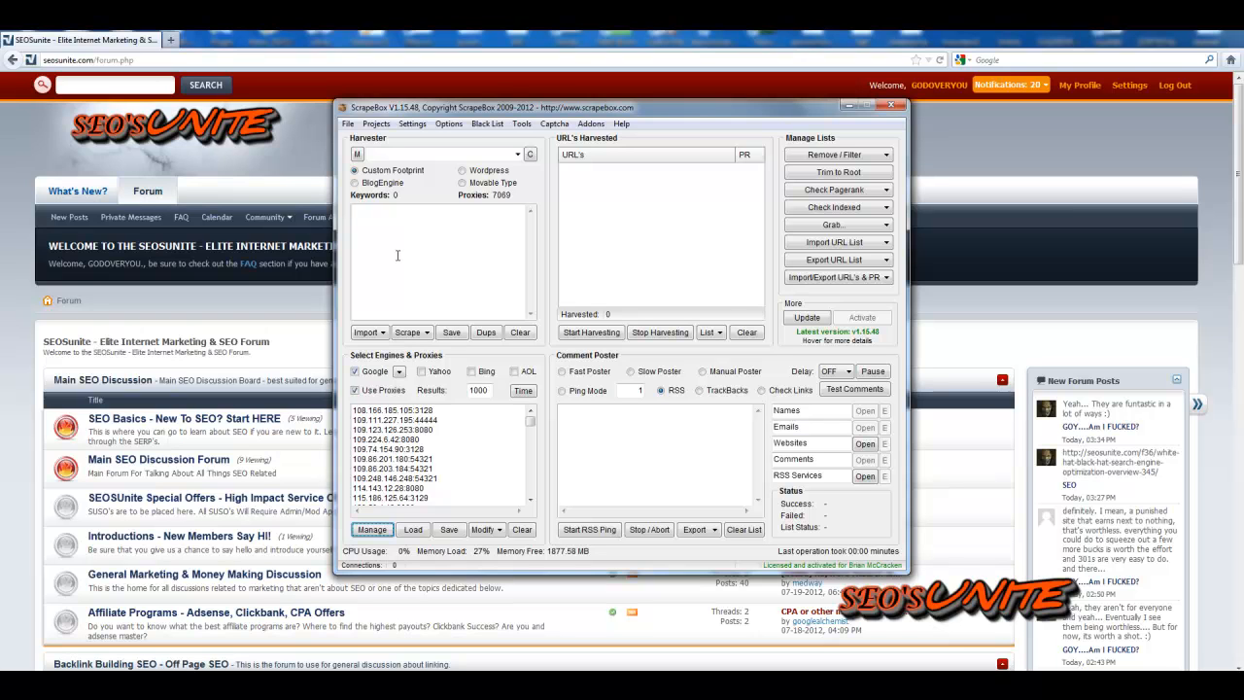
Search the SEOSunite forum for "common wordslist" and open the "[GUIDE] - Most Common Wordslist For Fast Scraping" thread
{"action": "left_click", "coordinate": [458, 250]}
{"action": "left_click", "coordinate": [102, 88]}
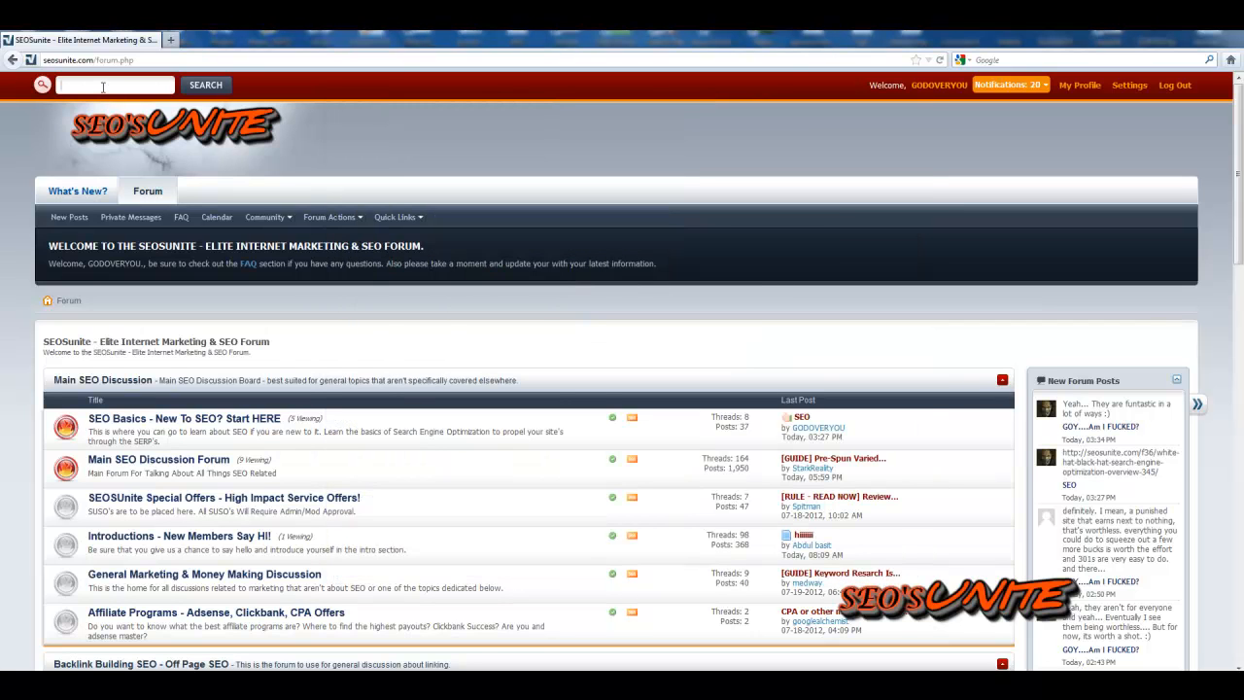
{"action": "type", "text": "common wordslist"}
{"action": "key", "text": "Return"}
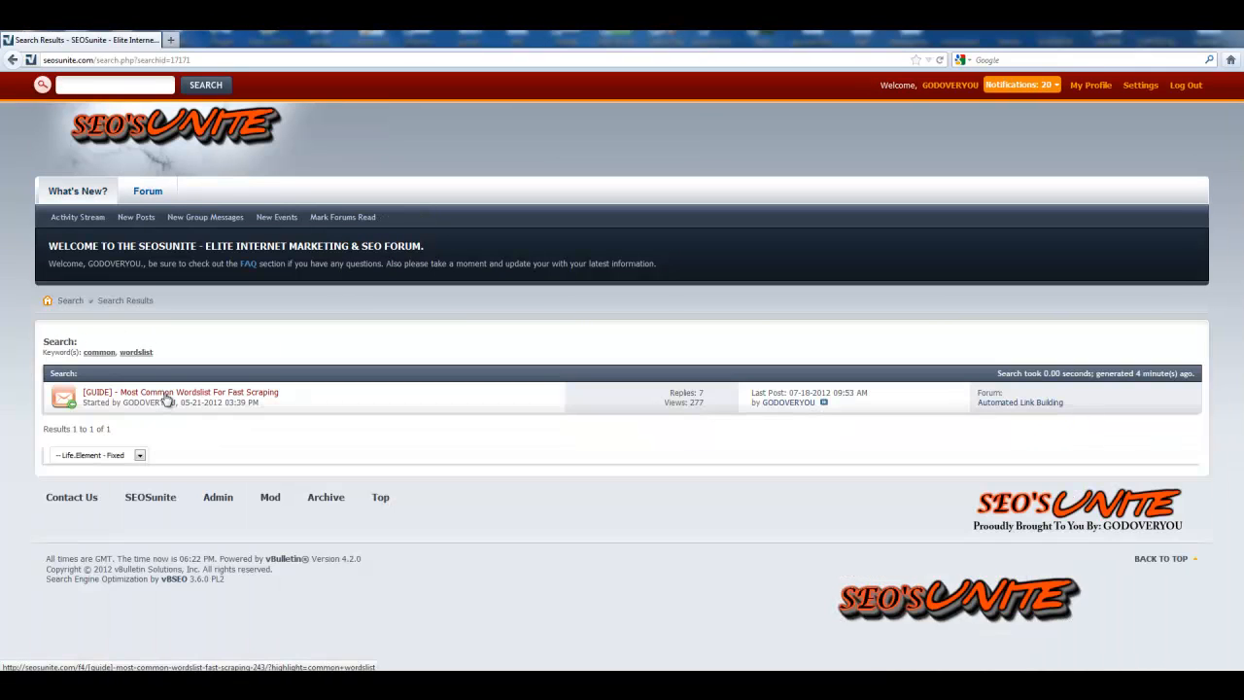
{"action": "left_click", "coordinate": [167, 397]}
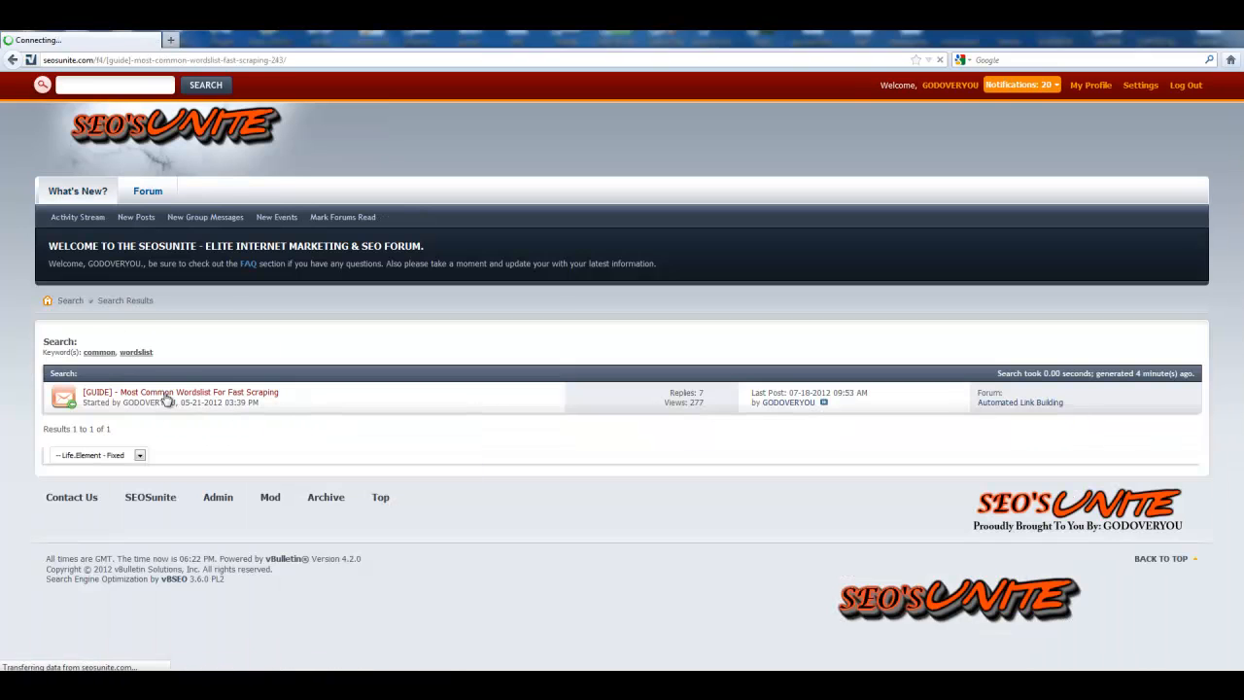
Try to select all the words in the Combined code box of the thread's first post
{"action": "scroll", "coordinate": [433, 417], "scroll_direction": "down", "scroll_amount": 5}
{"action": "scroll", "coordinate": [420, 420], "scroll_direction": "down", "scroll_amount": 5}
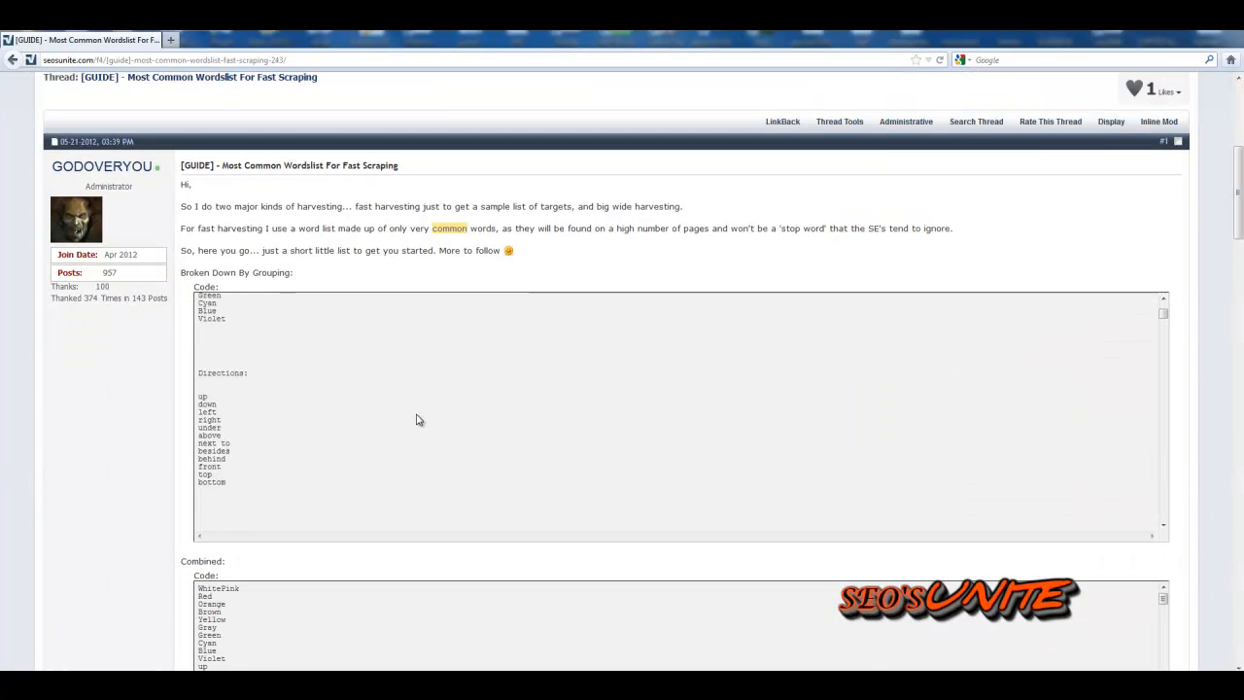
{"action": "double_click", "coordinate": [271, 627]}
{"action": "scroll", "coordinate": [270, 613], "scroll_direction": "down", "scroll_amount": 3}
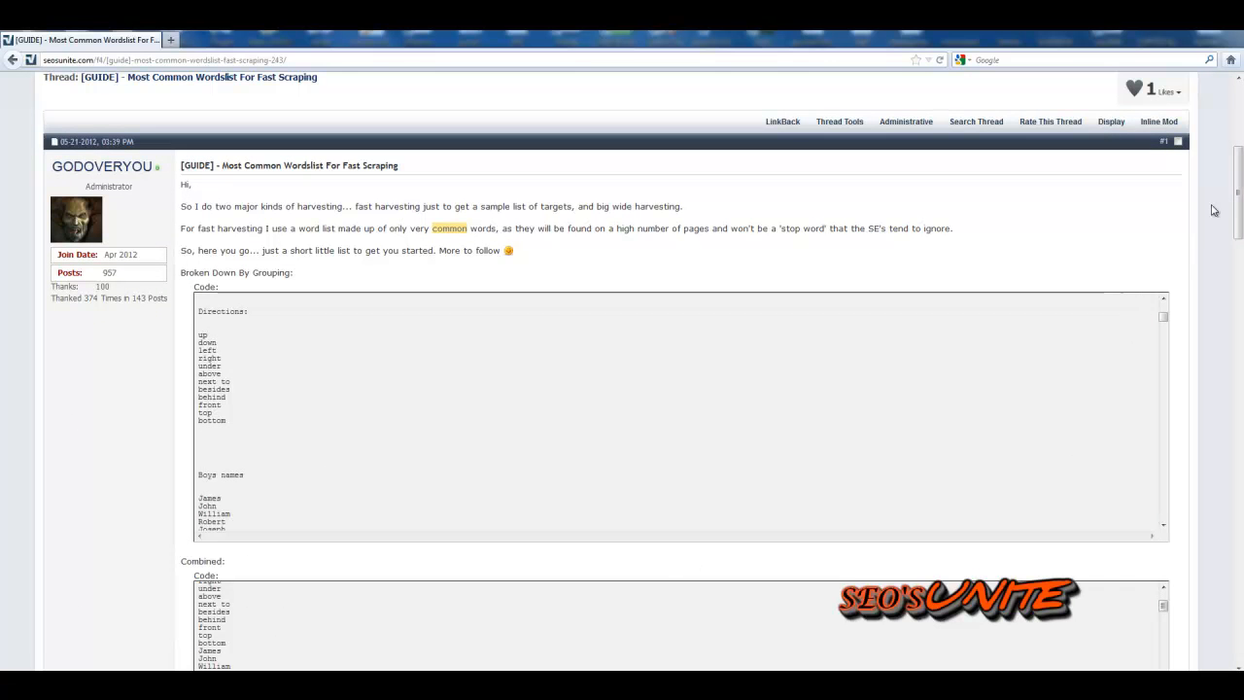
{"action": "left_click_drag", "start_coordinate": [1236, 208], "coordinate": [1240, 263]}
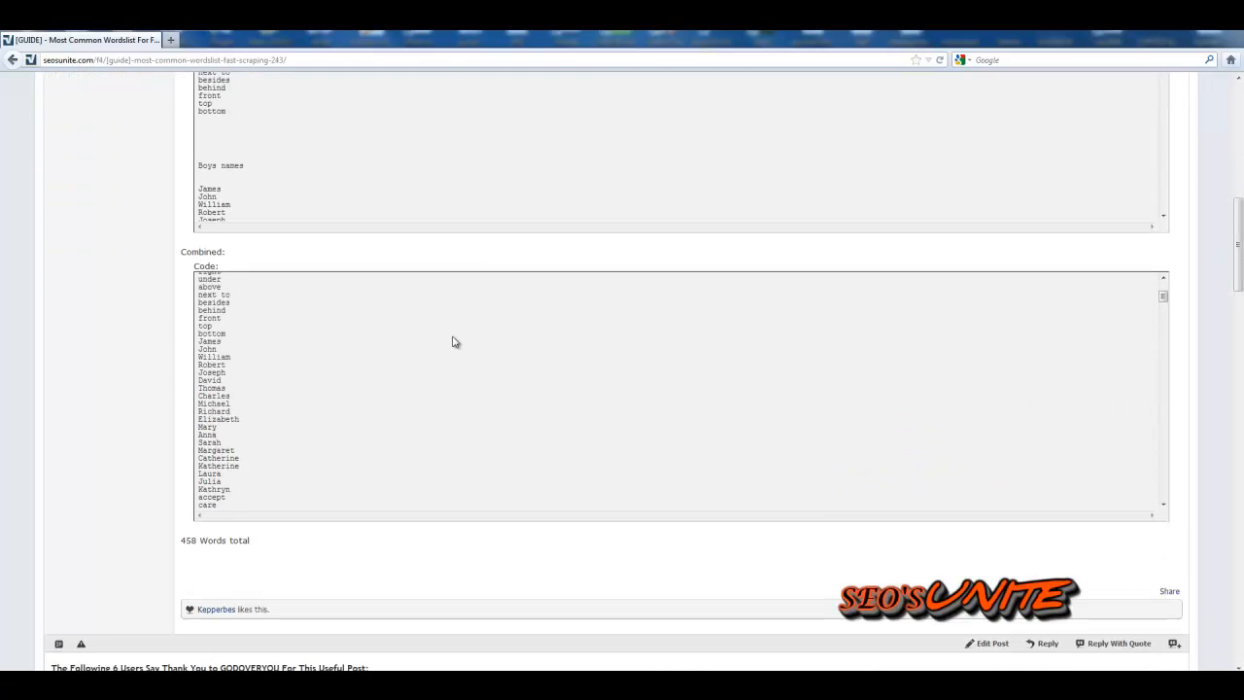
{"action": "double_click", "coordinate": [215, 357]}
{"action": "right_click", "coordinate": [216, 353]}
{"action": "left_click_drag", "start_coordinate": [216, 397], "coordinate": [217, 388]}
{"action": "right_click", "coordinate": [219, 370]}
{"action": "left_click", "coordinate": [243, 399]}
{"action": "left_click", "coordinate": [225, 379]}
{"action": "double_click", "coordinate": [222, 374]}
{"action": "key", "text": "ctrl+a"}
{"action": "left_click", "coordinate": [239, 394]}
{"action": "scroll", "coordinate": [207, 318], "scroll_direction": "up", "scroll_amount": 1}
{"action": "scroll", "coordinate": [207, 318], "scroll_direction": "up", "scroll_amount": 3}
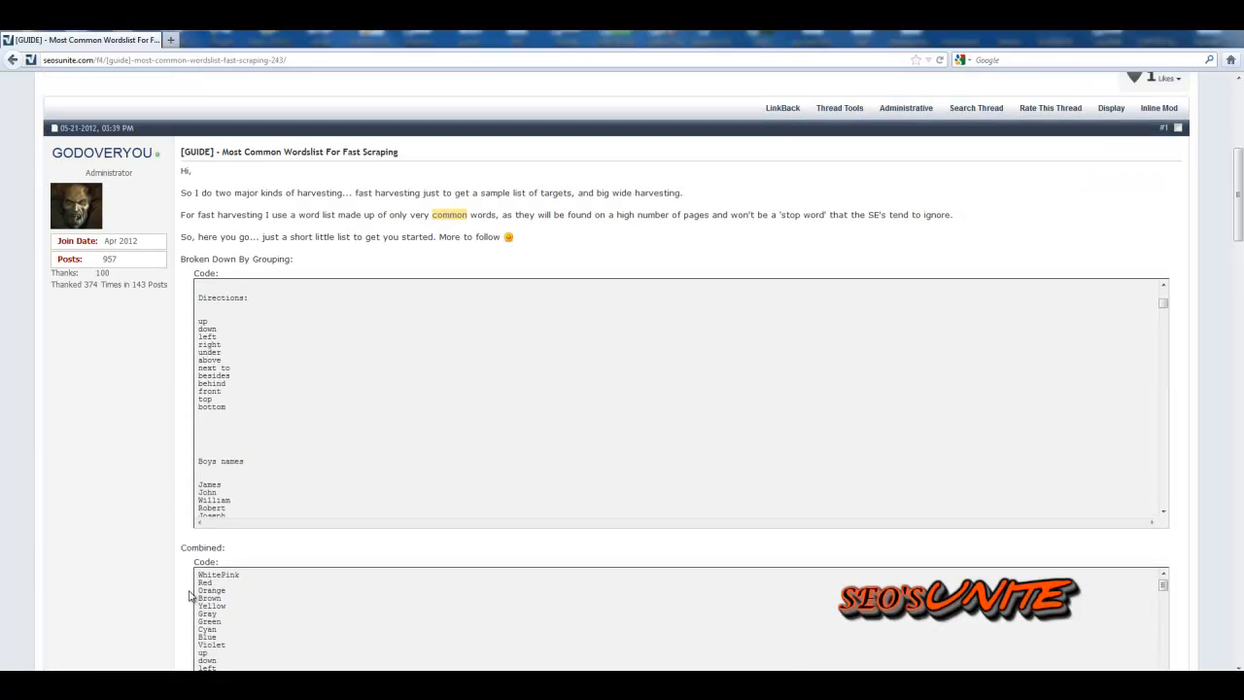
Select and copy the complete Combined word list, from "WhitePink" through "fact"
{"action": "left_click_drag", "start_coordinate": [200, 574], "coordinate": [242, 668]}
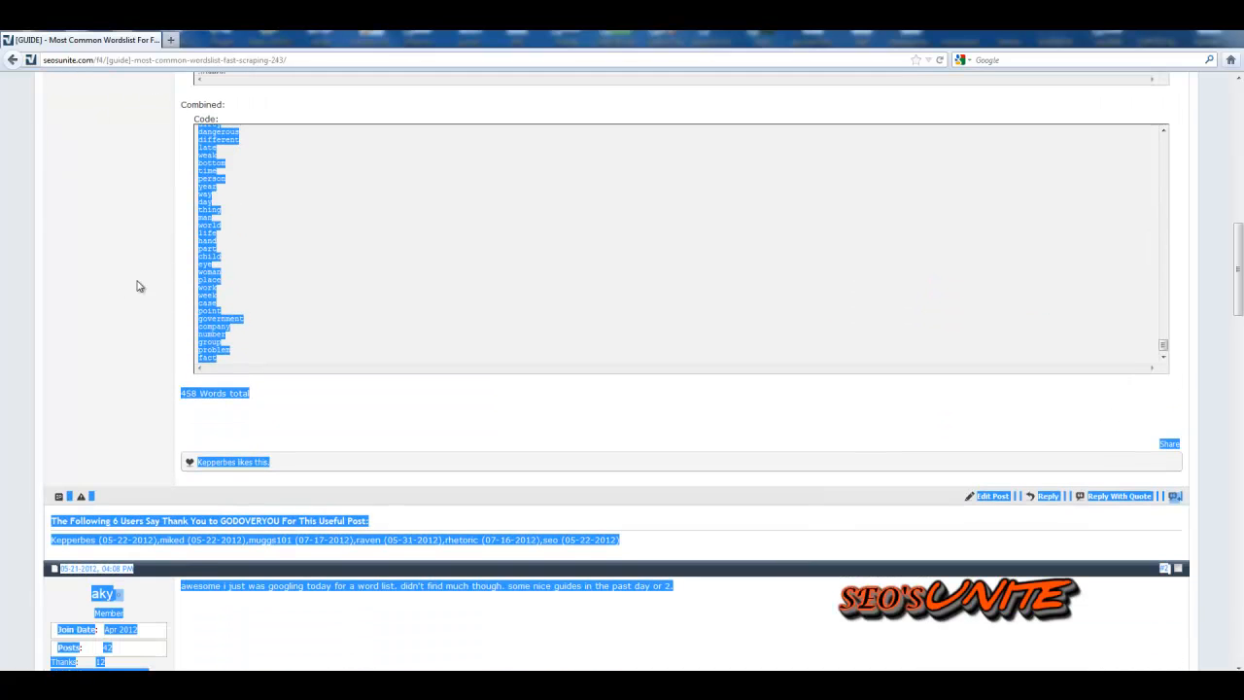
{"action": "left_click", "coordinate": [224, 366]}
{"action": "left_click_drag", "start_coordinate": [222, 365], "coordinate": [197, 139]}
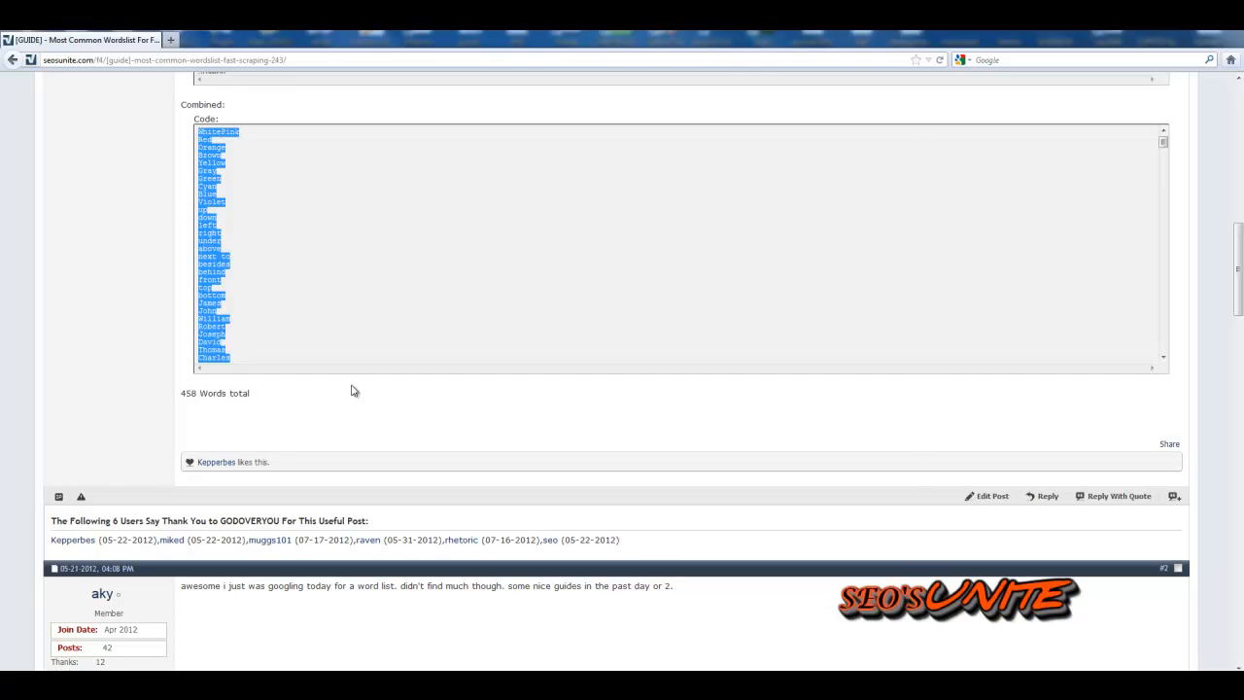
Switch to ScrapeBox, paste the word list as harvester keywords and split "WhitePink" into separate White and Pink lines
{"action": "key", "text": "alt+Tab"}
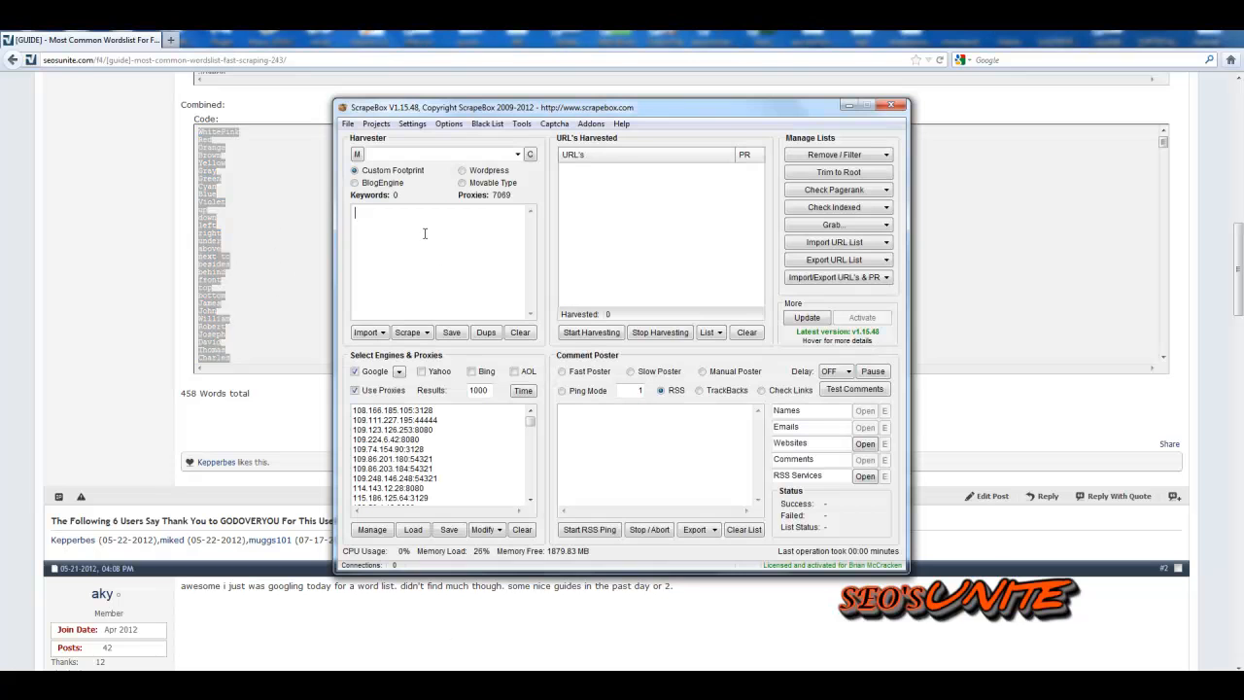
{"action": "key", "text": "ctrl+v"}
{"action": "left_click_drag", "start_coordinate": [531, 304], "coordinate": [531, 215]}
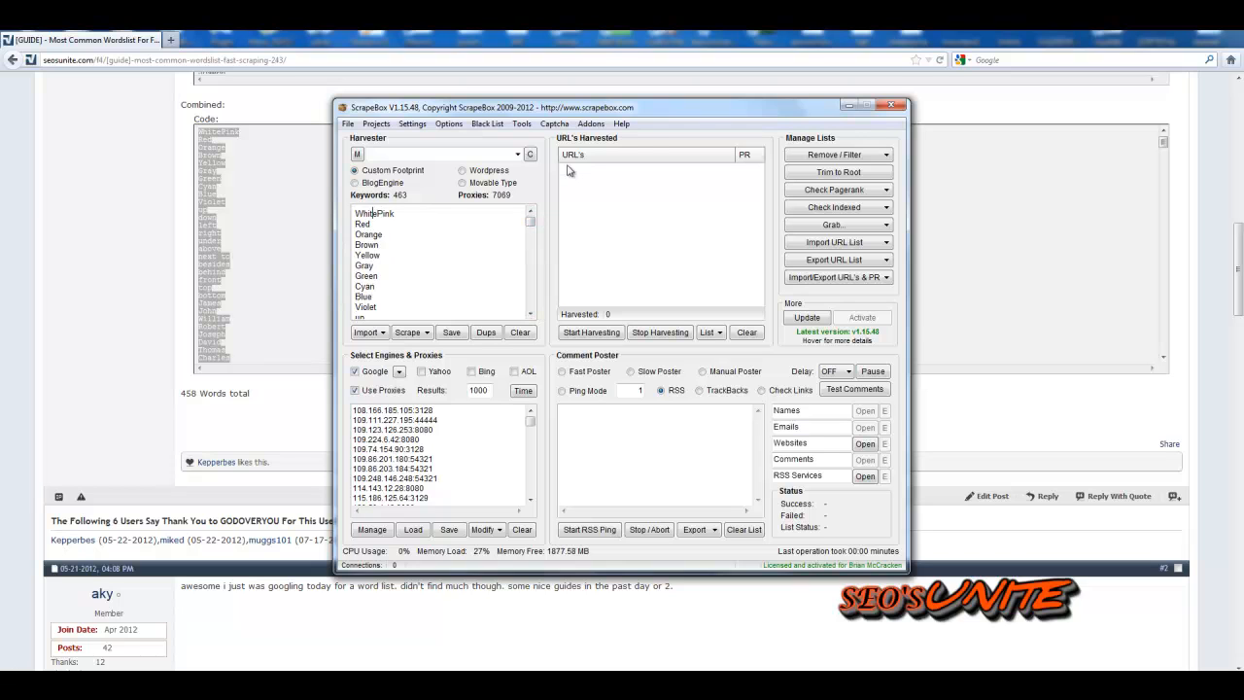
{"action": "key", "text": "Return"}
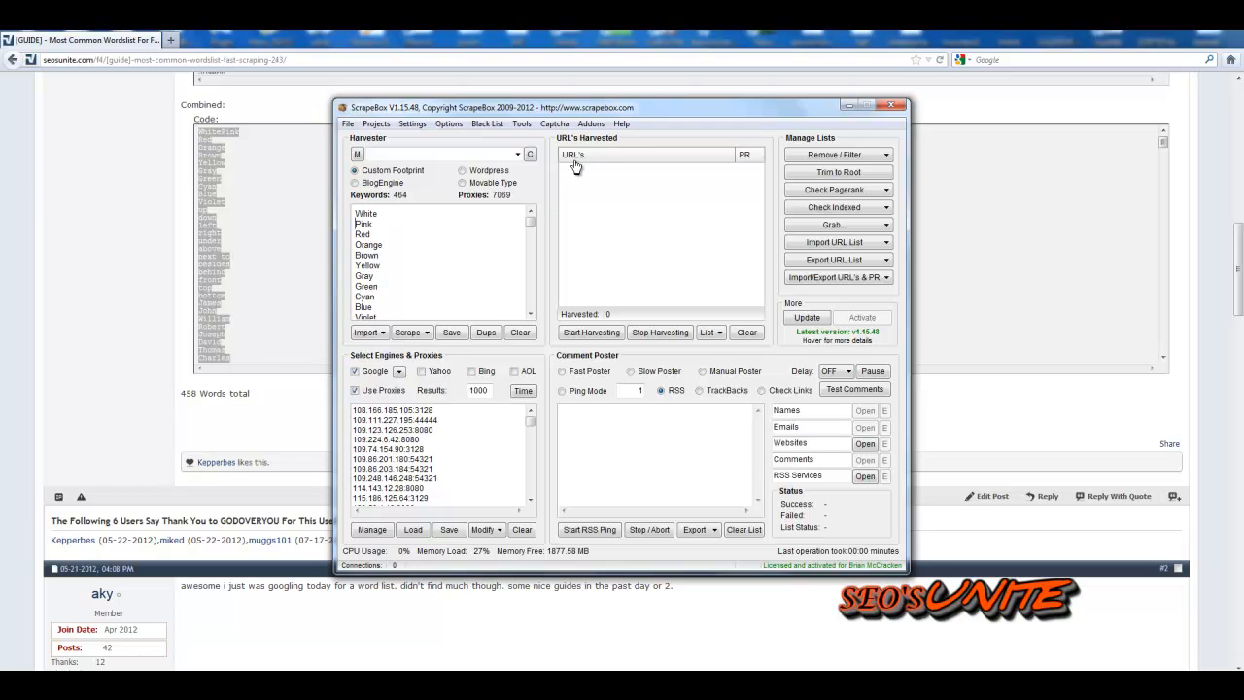
Enter "inurl:Ringtones" as the harvester's custom footprint
{"action": "left_click", "coordinate": [423, 154]}
{"action": "mouse_move", "coordinate": [369, 255]}
{"action": "left_mouse_down"}
{"action": "mouse_move", "coordinate": [392, 259]}
{"action": "mouse_move", "coordinate": [374, 271]}
{"action": "left_mouse_up"}
{"action": "left_click", "coordinate": [426, 155]}
{"action": "type", "text": "inurl:Ringtones"}
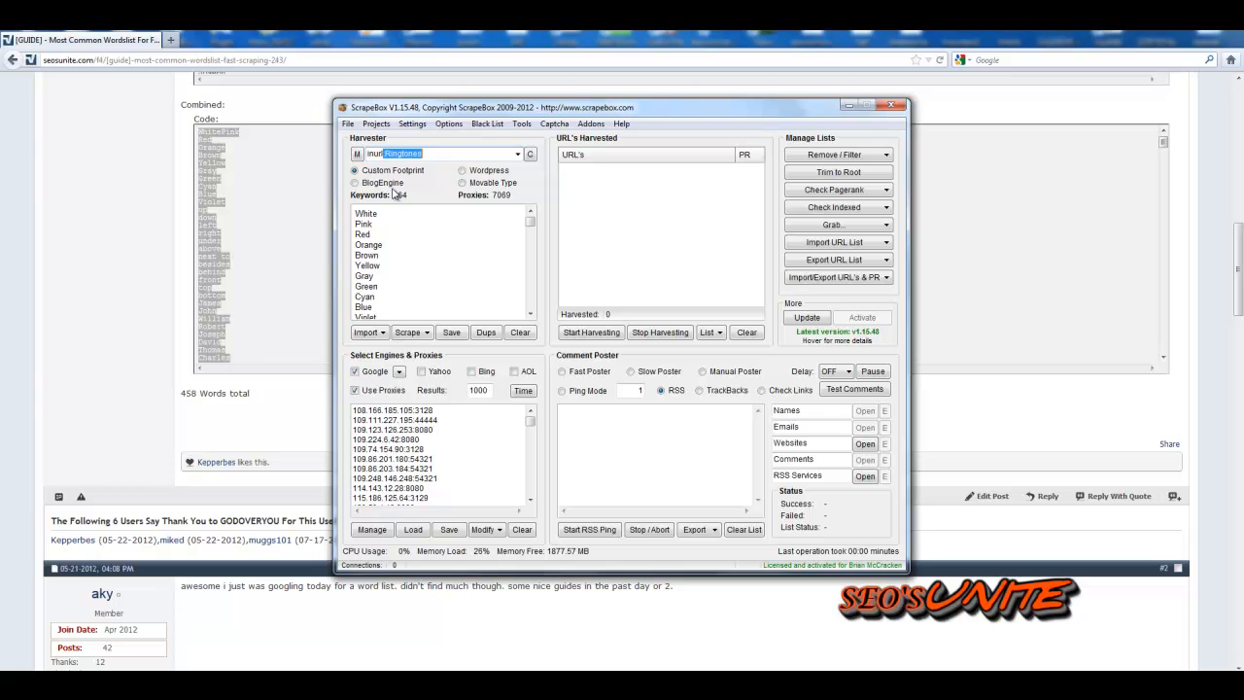
Choose "inurl:/purybbs.cgi" from the previously used footprints as the custom footprint
{"action": "left_click", "coordinate": [517, 154]}
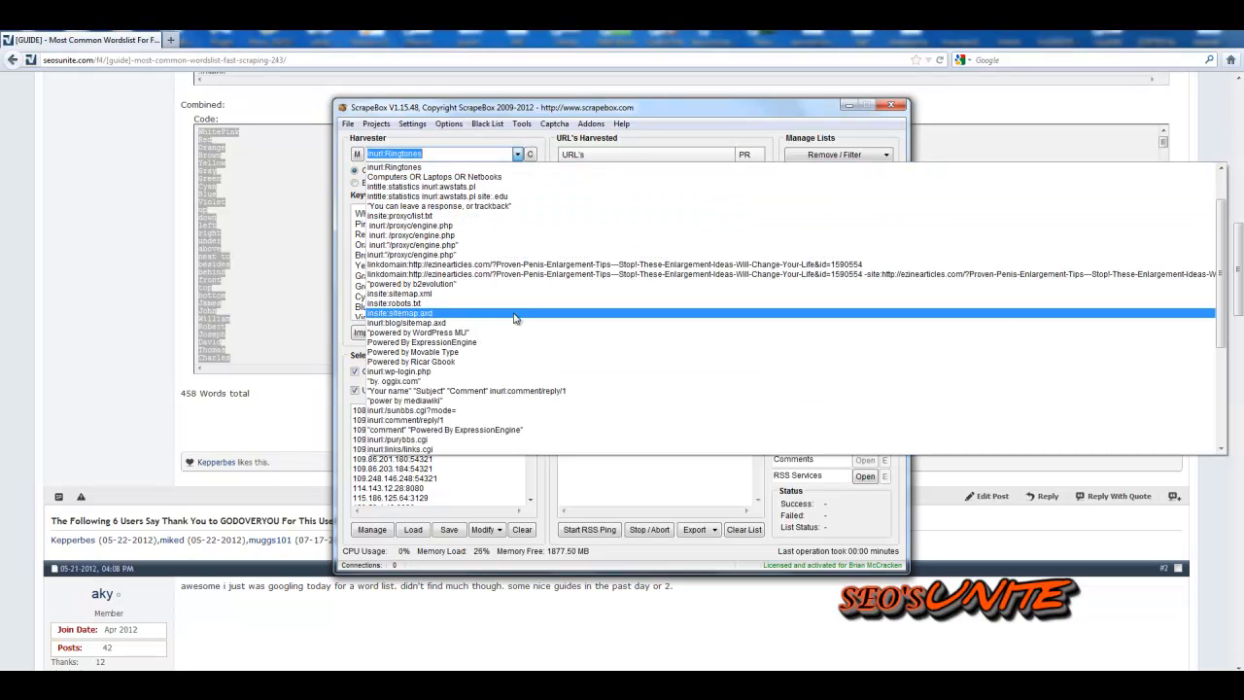
{"action": "scroll", "coordinate": [515, 317], "scroll_direction": "down", "scroll_amount": 6}
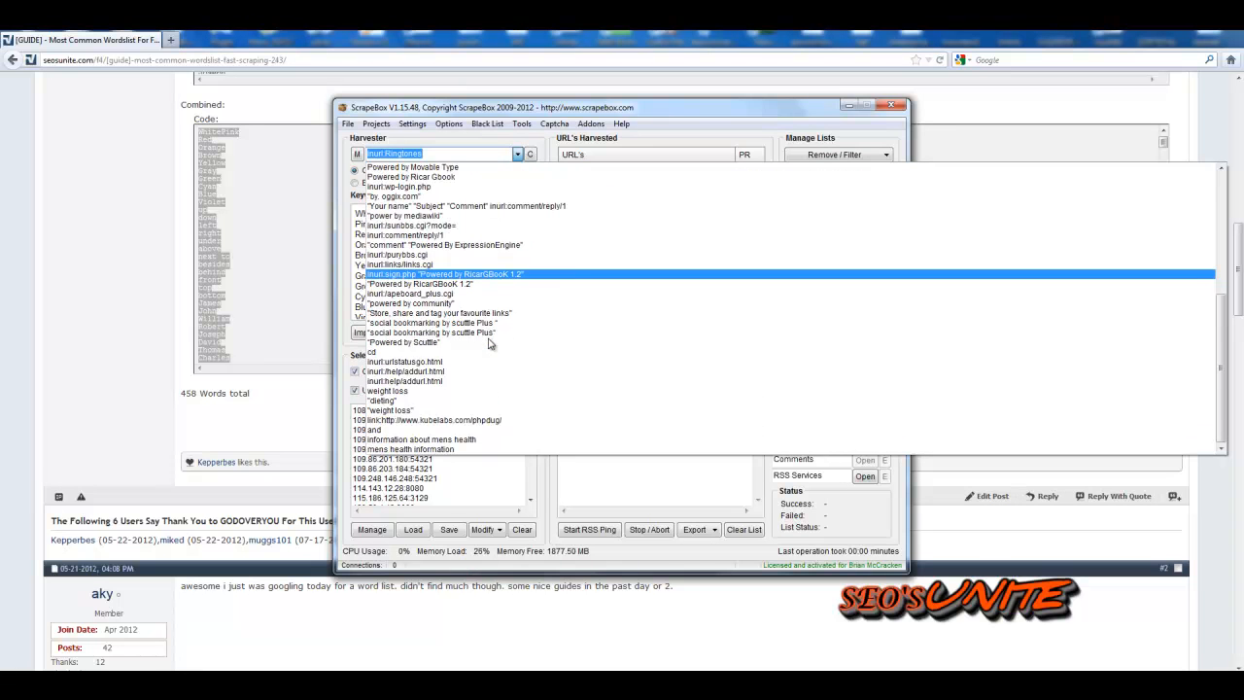
{"action": "scroll", "coordinate": [476, 369], "scroll_direction": "up", "scroll_amount": 2}
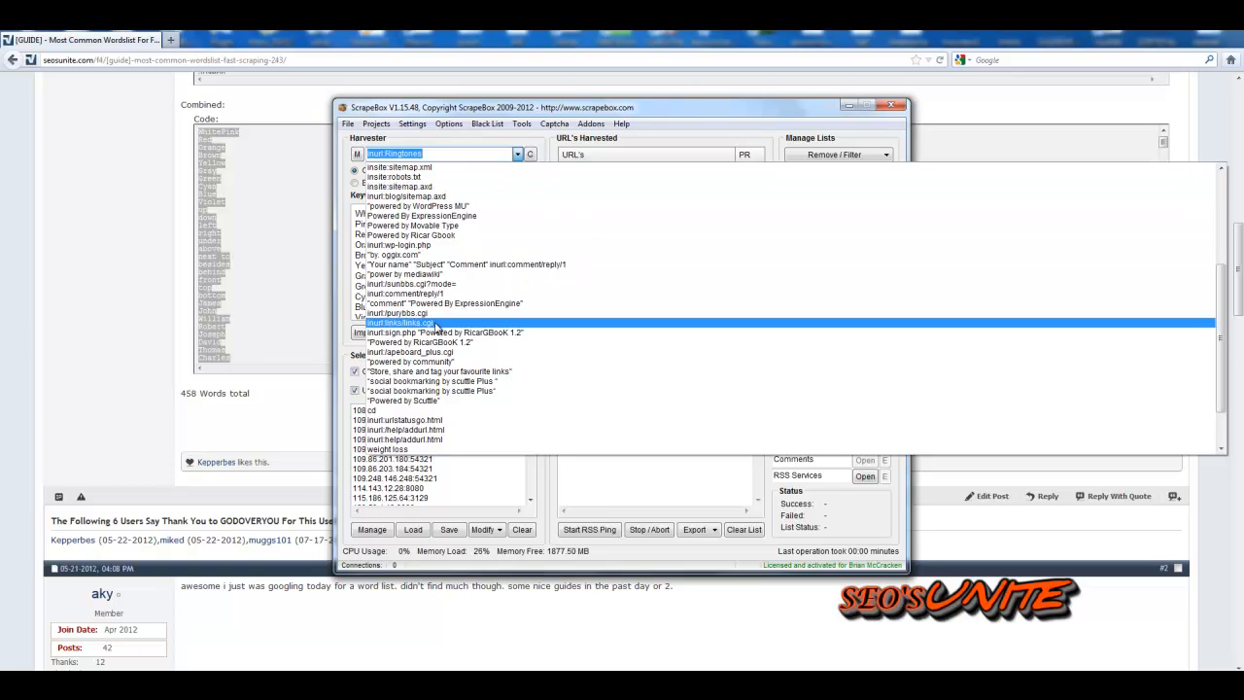
{"action": "left_click", "coordinate": [434, 315]}
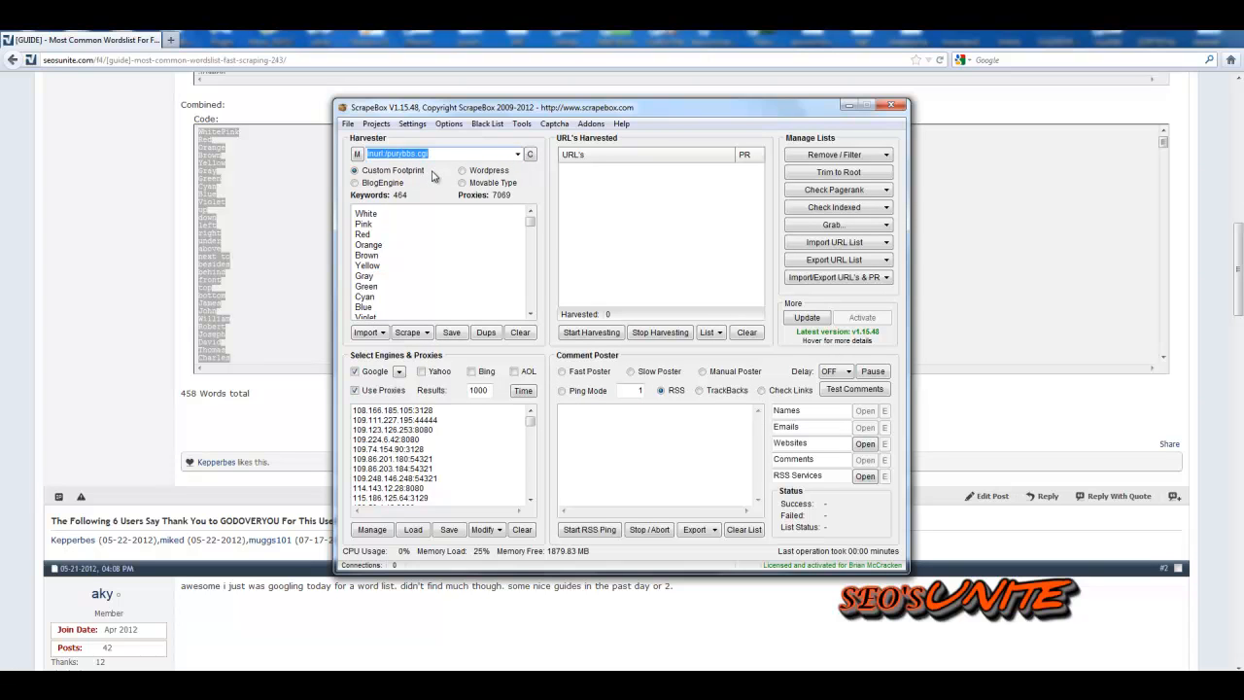
{"action": "left_click", "coordinate": [457, 153]}
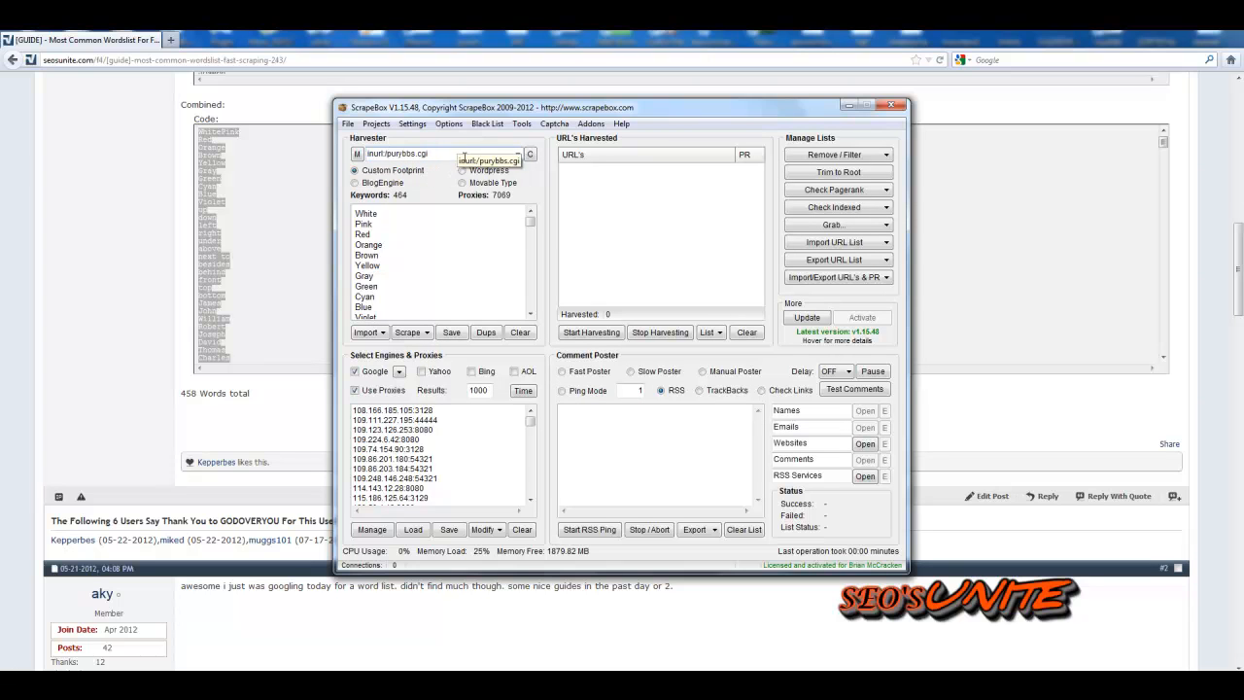
Try starting the URL harvest twice, declining each time to continue with untested proxies
{"action": "left_click", "coordinate": [594, 333]}
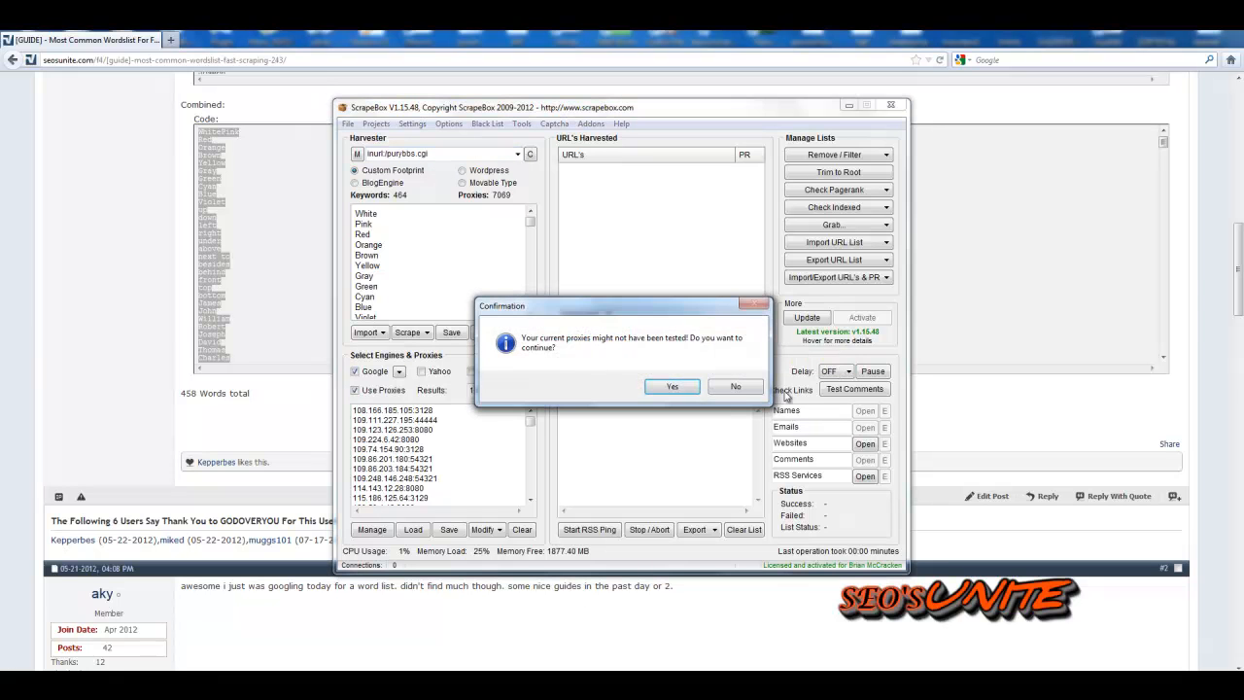
{"action": "left_click", "coordinate": [736, 387]}
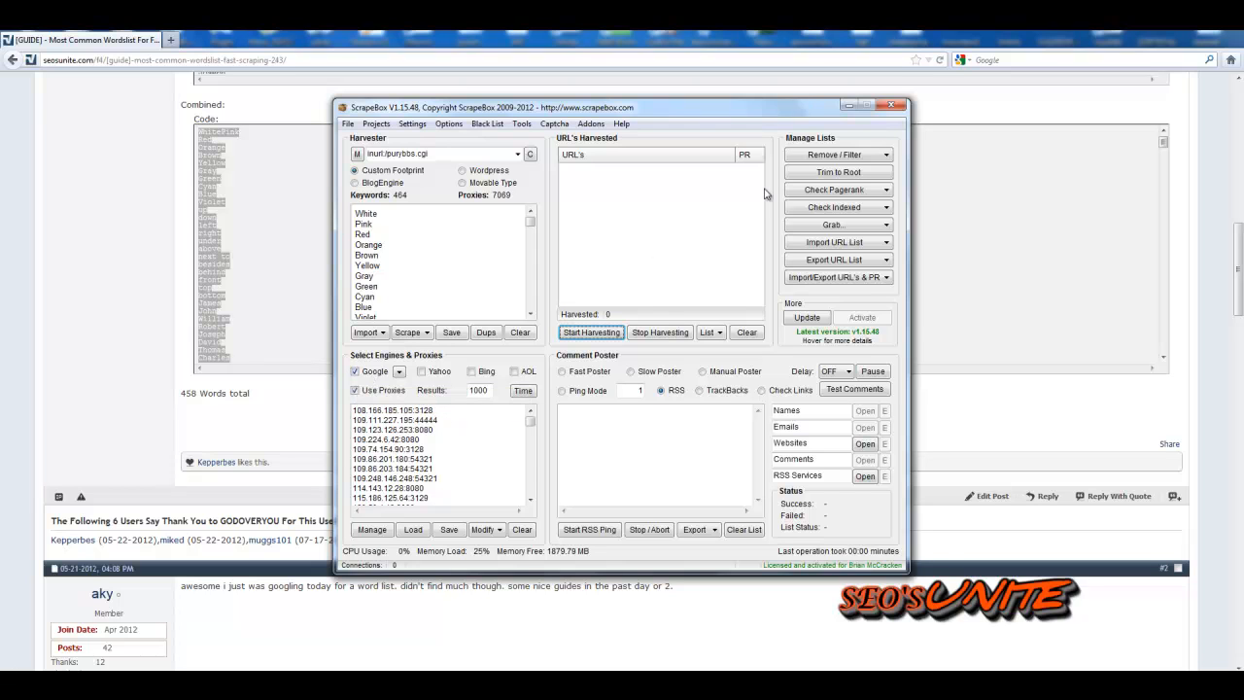
{"action": "left_click", "coordinate": [582, 331]}
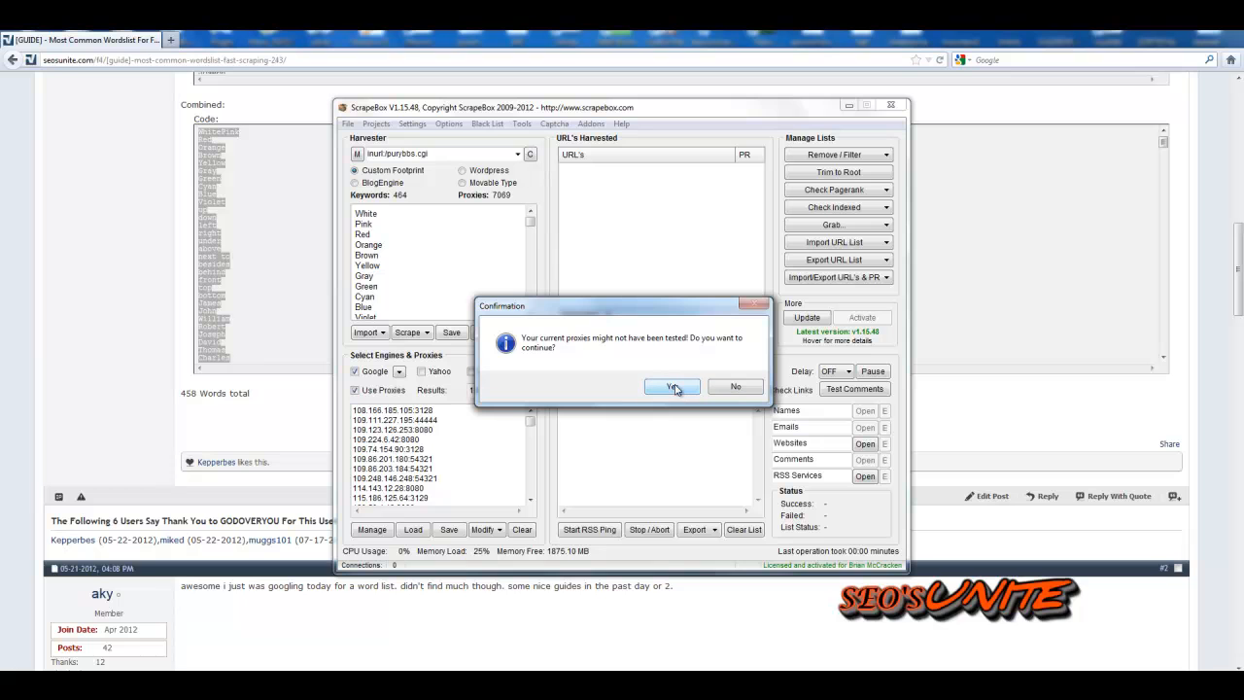
{"action": "left_click", "coordinate": [737, 387]}
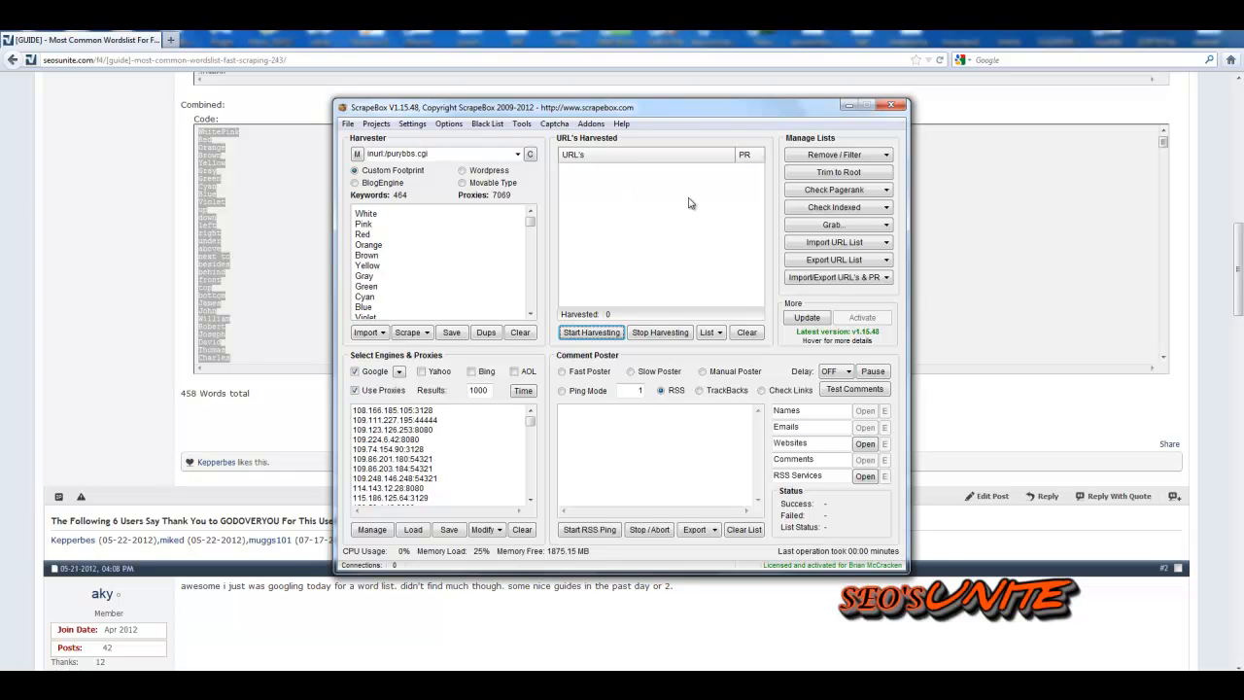
Review the Remove / Filter options available for cleaning up the harvested URL list
{"action": "left_click", "coordinate": [855, 157]}
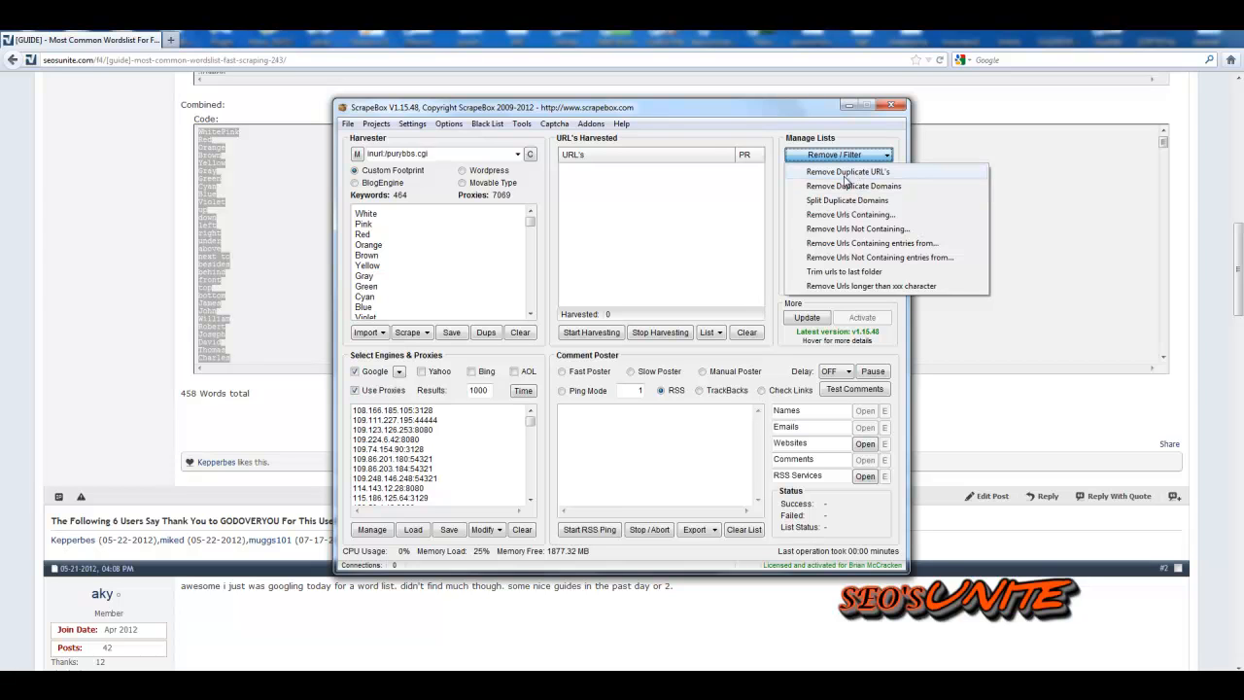
{"action": "left_click", "coordinate": [710, 195]}
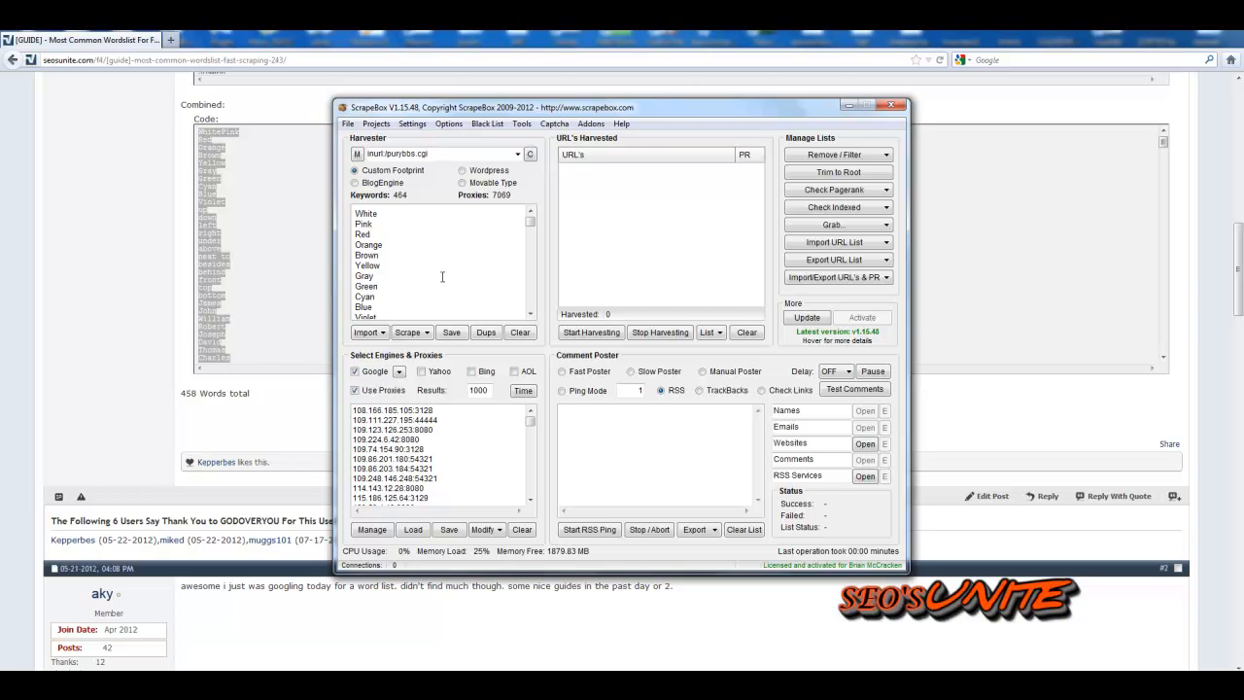
Select the whole custom footprint text in the harvester
{"action": "double_click", "coordinate": [433, 153]}
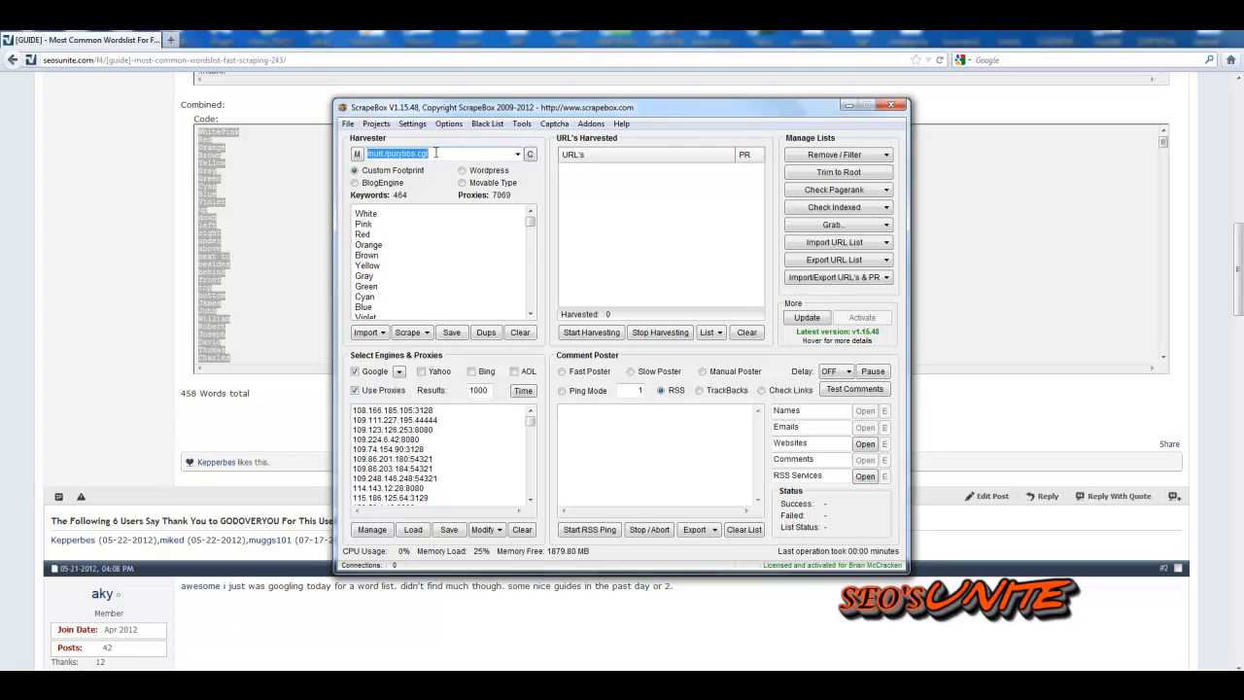